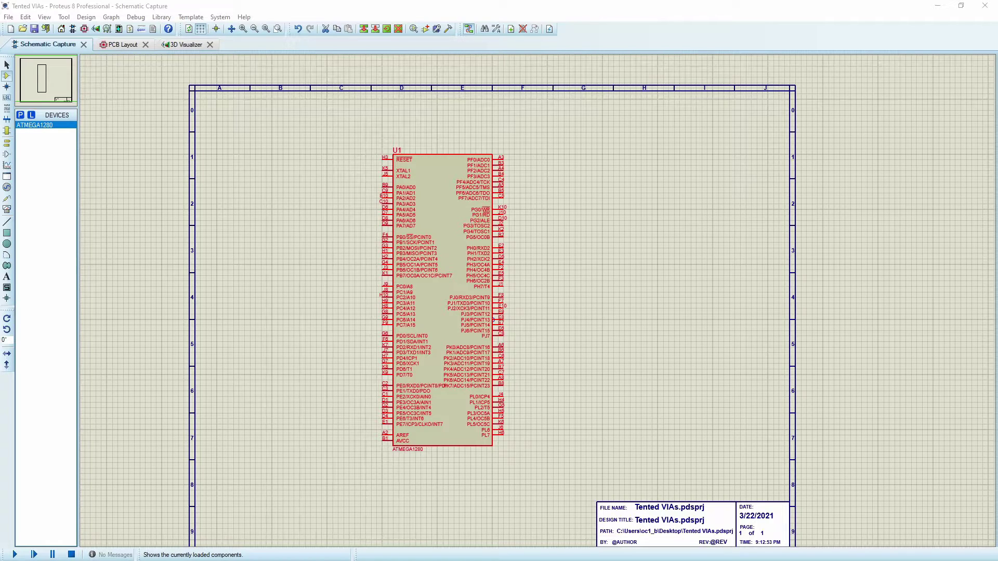
Place the U1 BGA footprint at the centre of the board in PCB Layout.
click(136, 47)
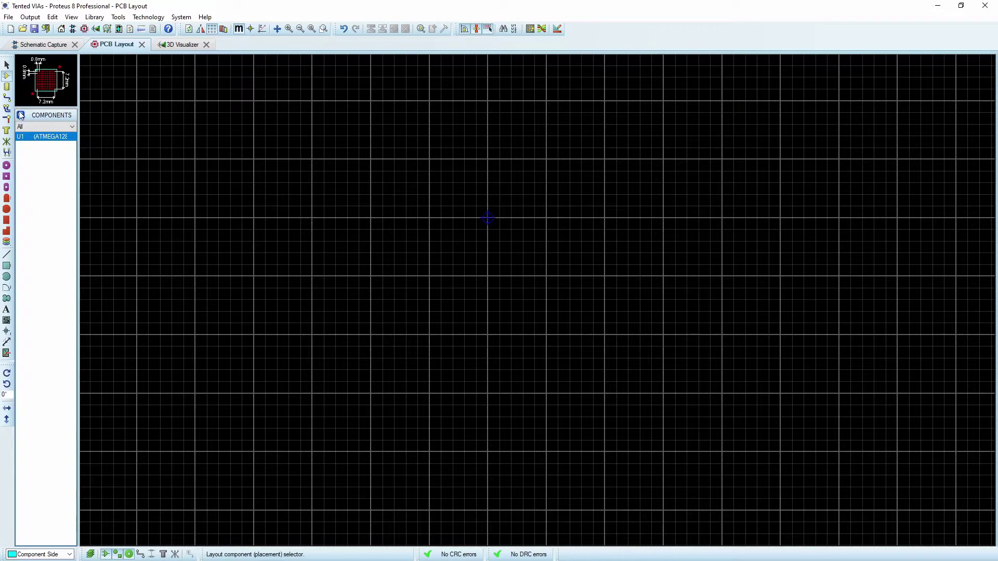
click(27, 135)
scroll(486, 242, up, 2)
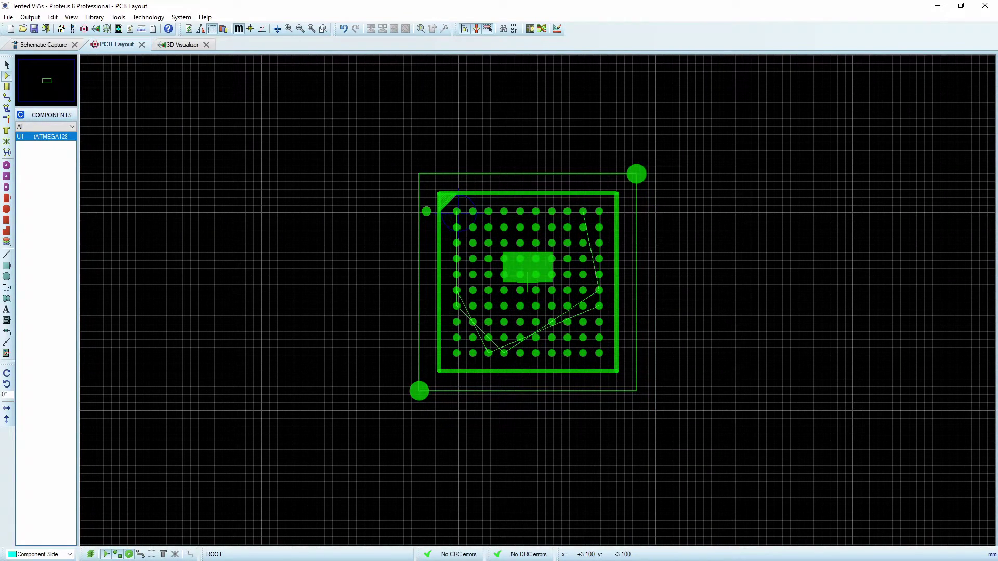
click(528, 281)
scroll(493, 251, up, 2)
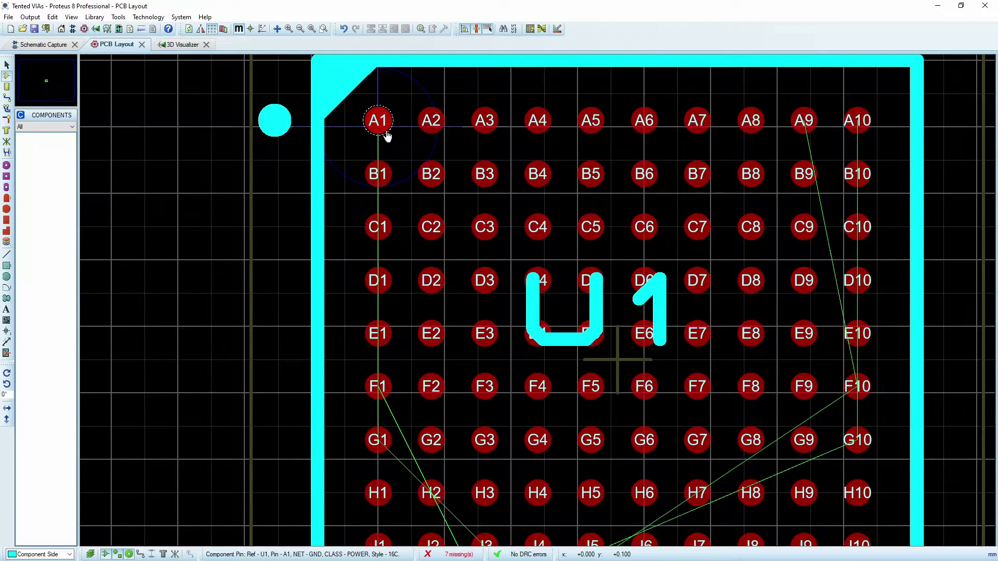
Select all, clear the selection, and switch to a finer snap grid with F2.
key(ctrl+a)
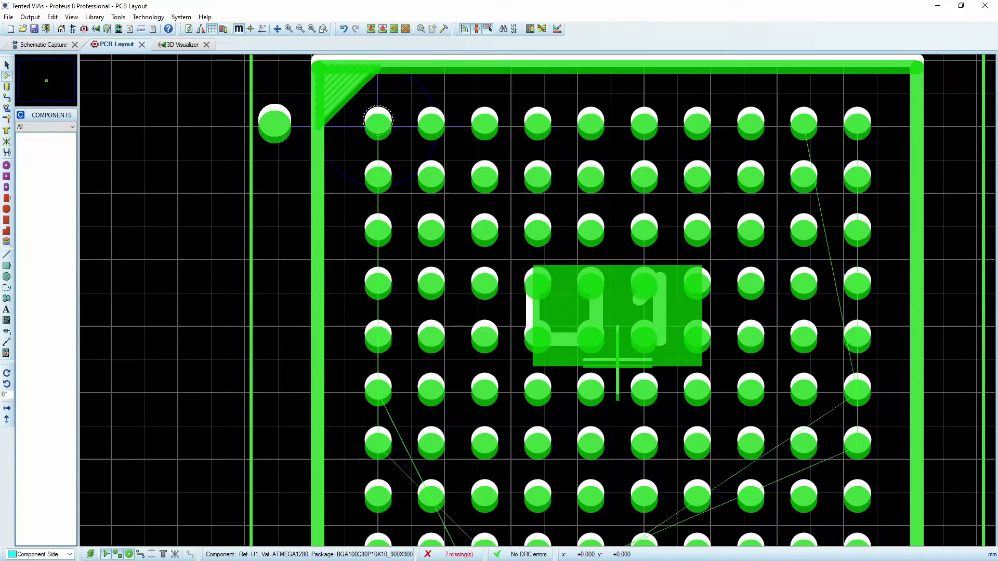
click(198, 140)
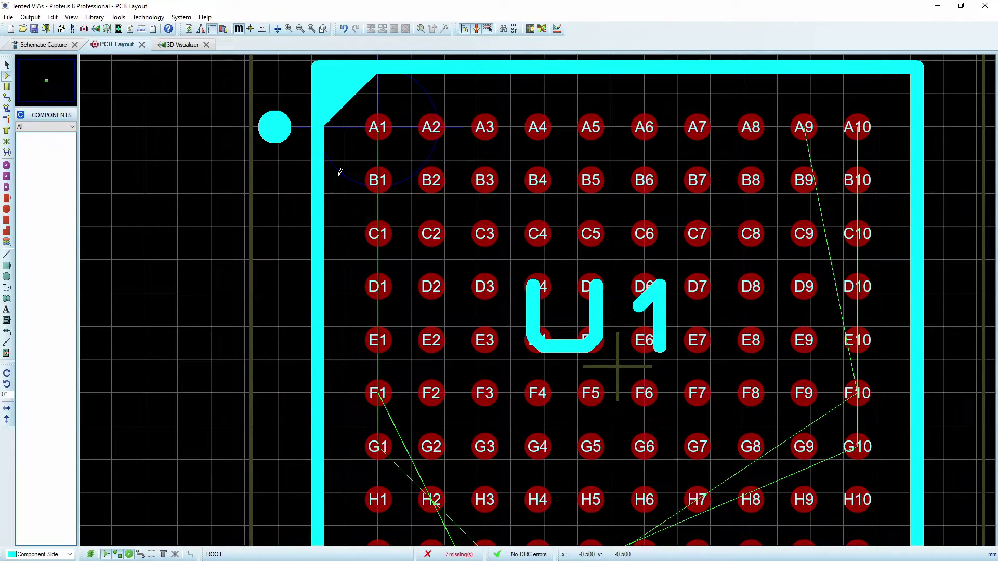
key(F2)
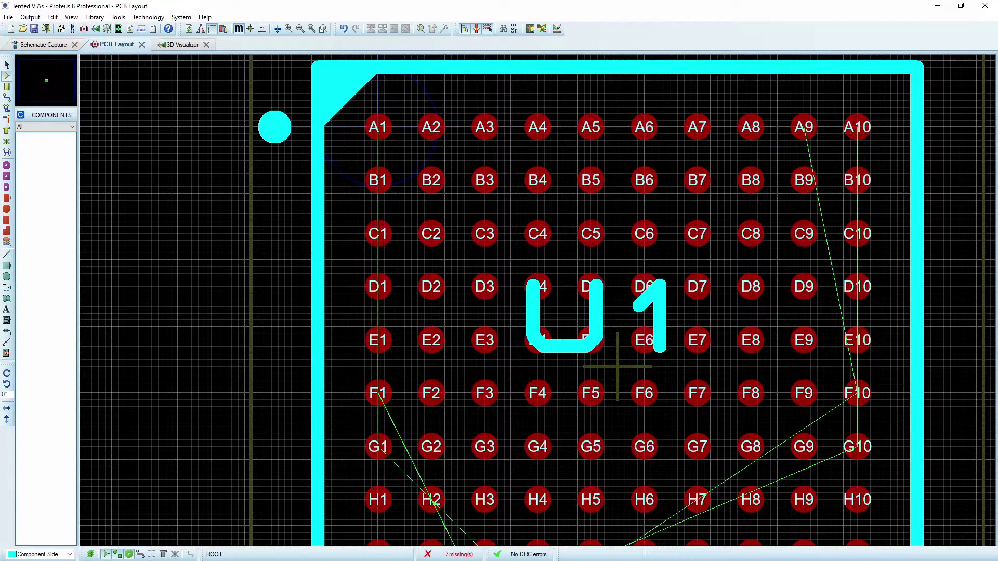
key(F7)
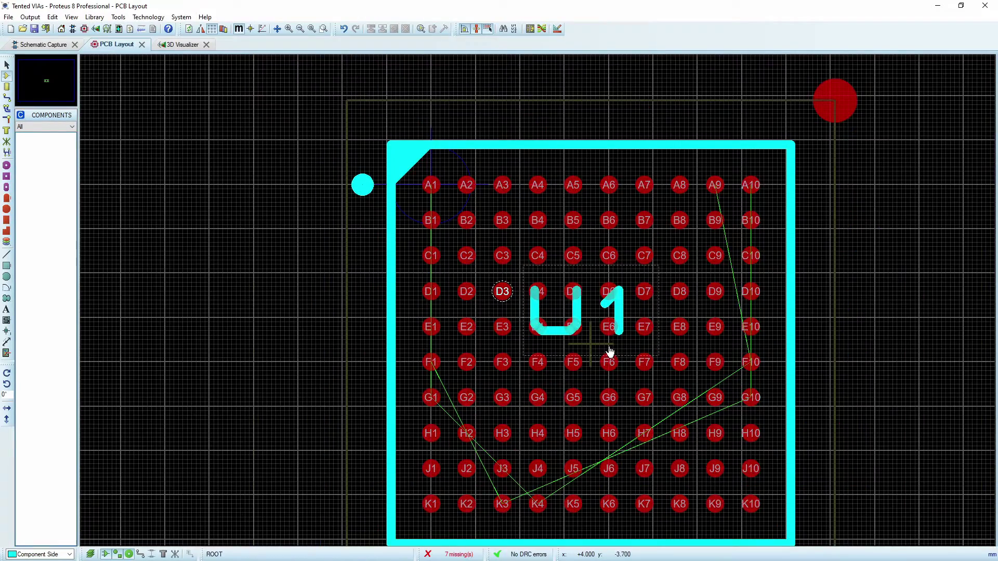
drag(609, 350, 573, 279)
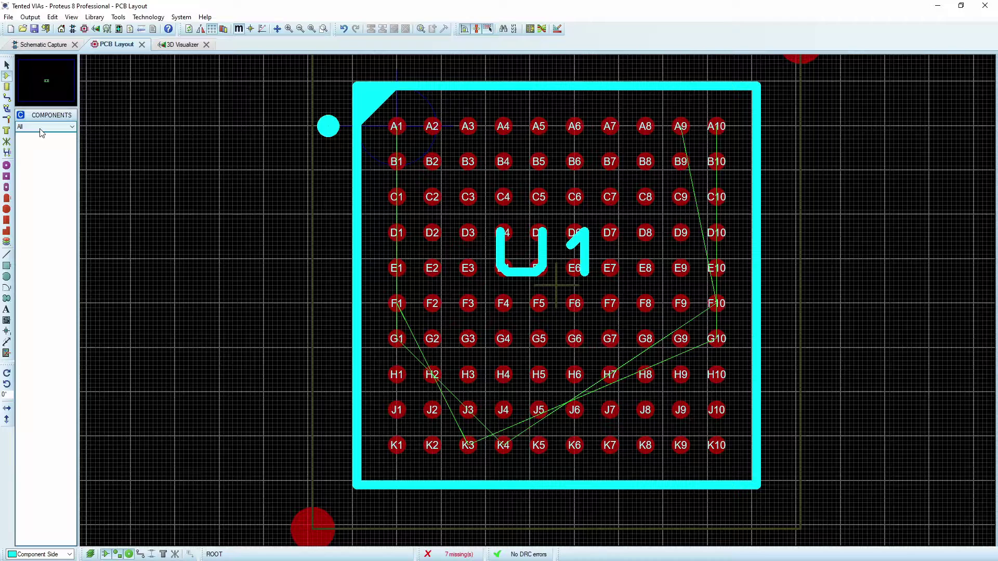
click(8, 99)
click(397, 127)
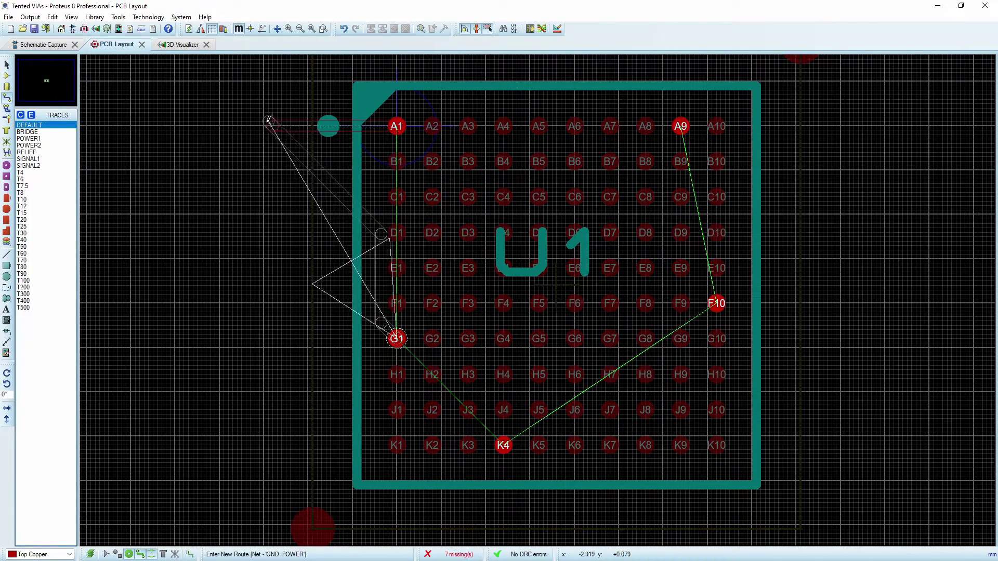
double_click(258, 123)
scroll(397, 147, up, 2)
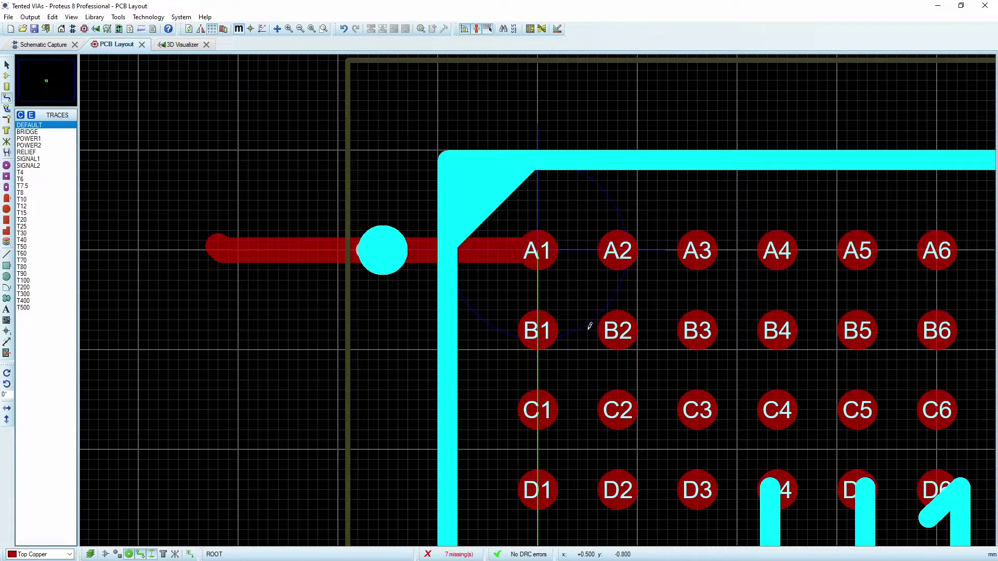
click(618, 326)
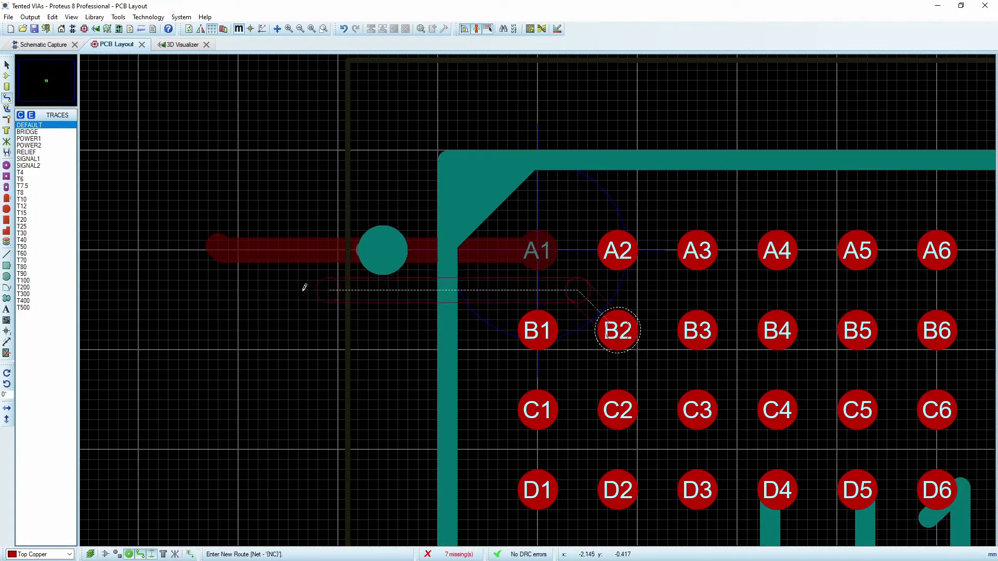
click(214, 291)
right_click(187, 311)
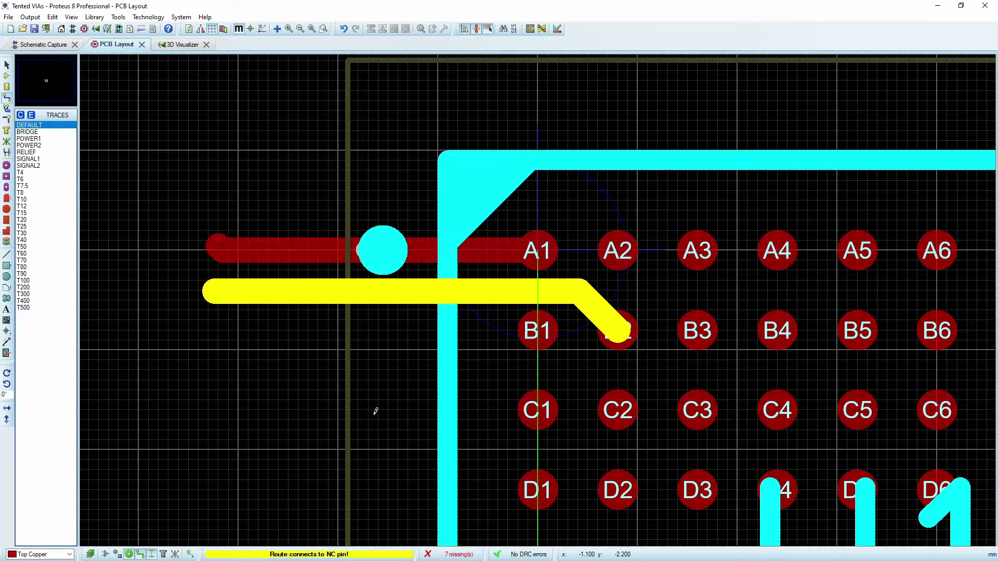
right_click(310, 294)
click(359, 42)
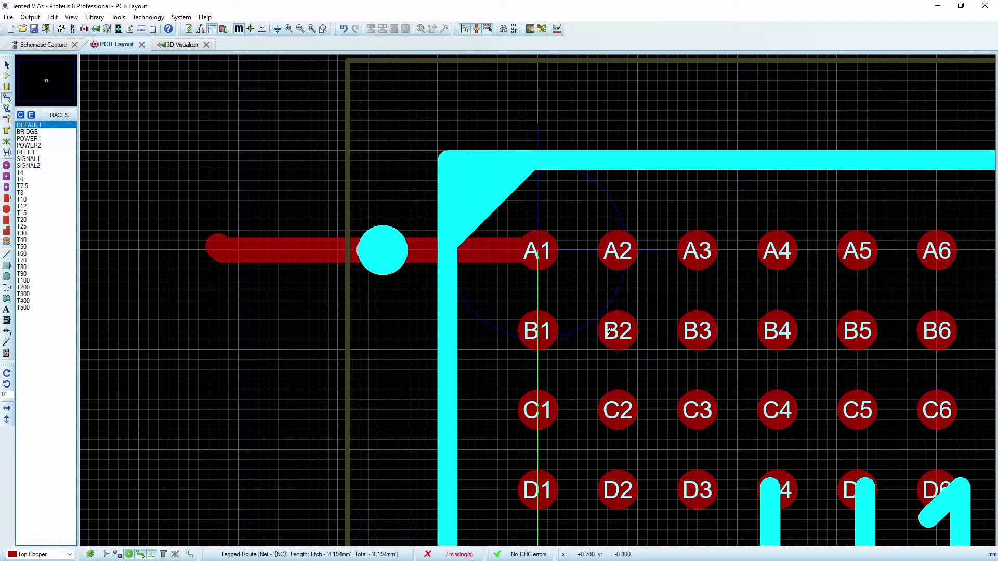
click(618, 330)
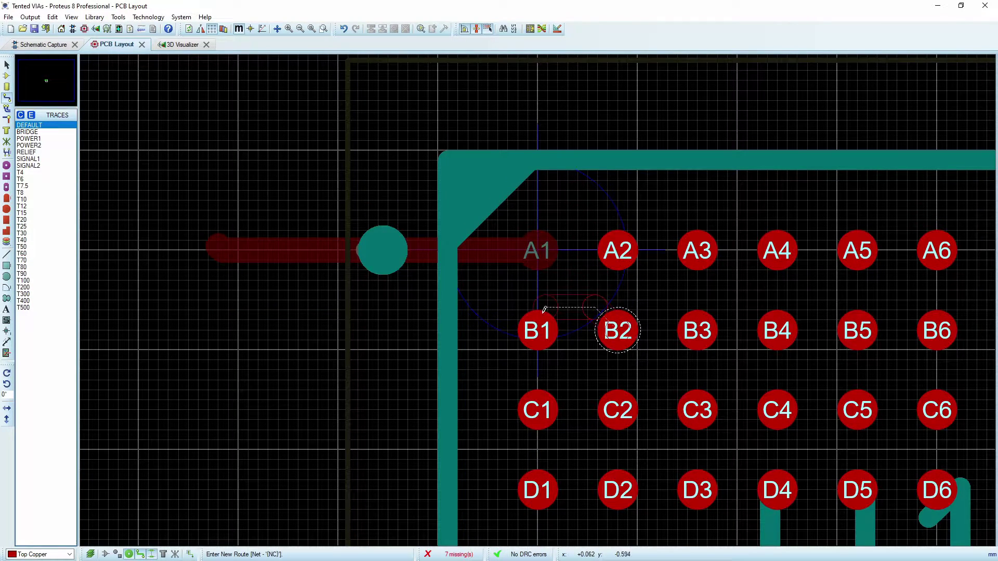
click(573, 284)
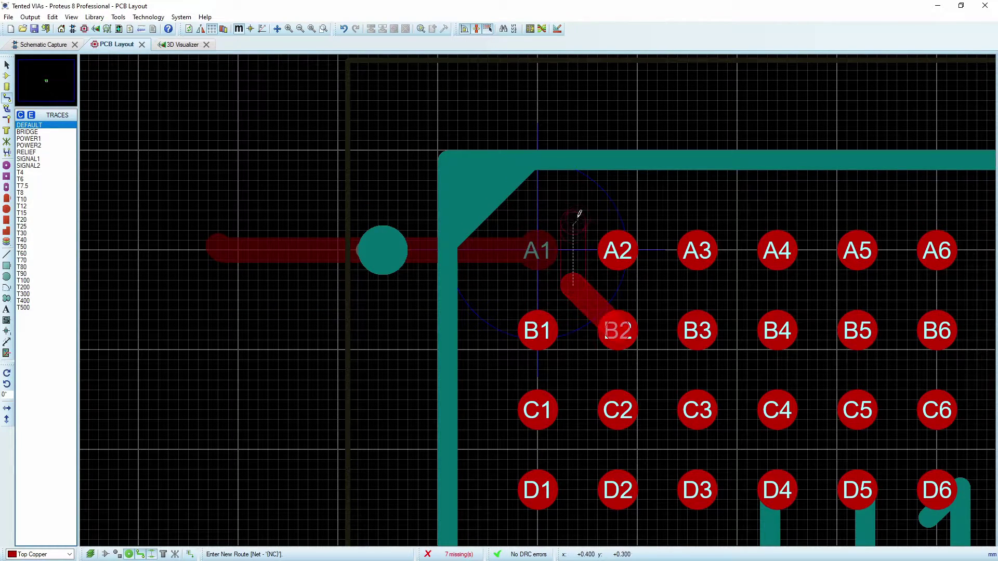
click(573, 104)
click(573, 104)
right_click(572, 105)
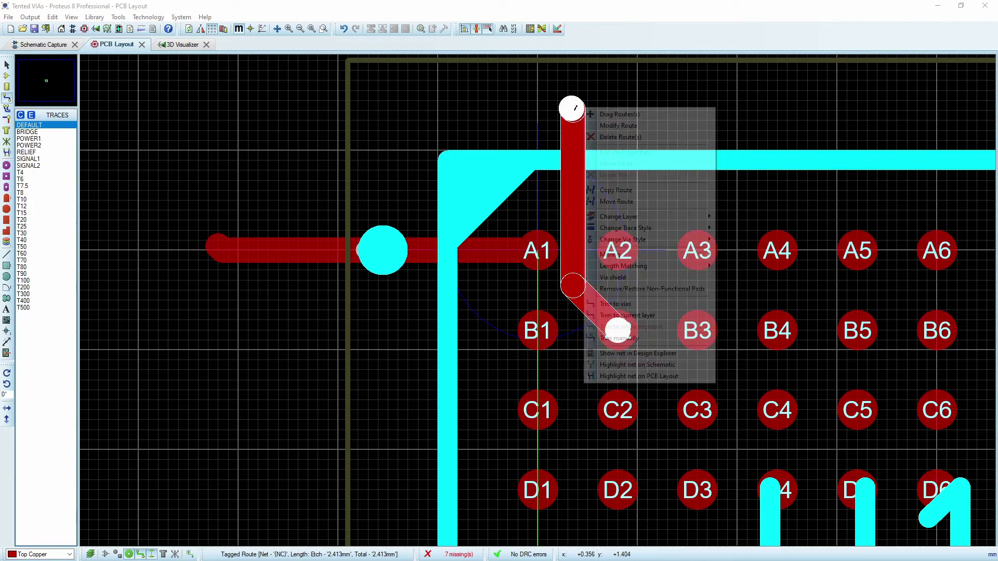
click(593, 135)
right_click(321, 245)
right_click(321, 245)
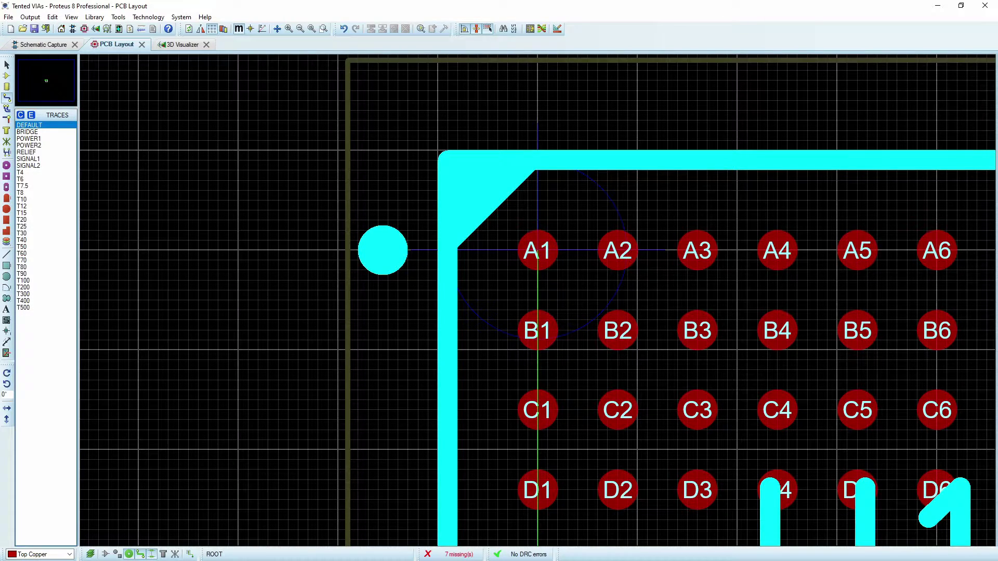
Place a V20 via in the gap between pads A1, A2, B1 and B2.
click(7, 119)
click(24, 165)
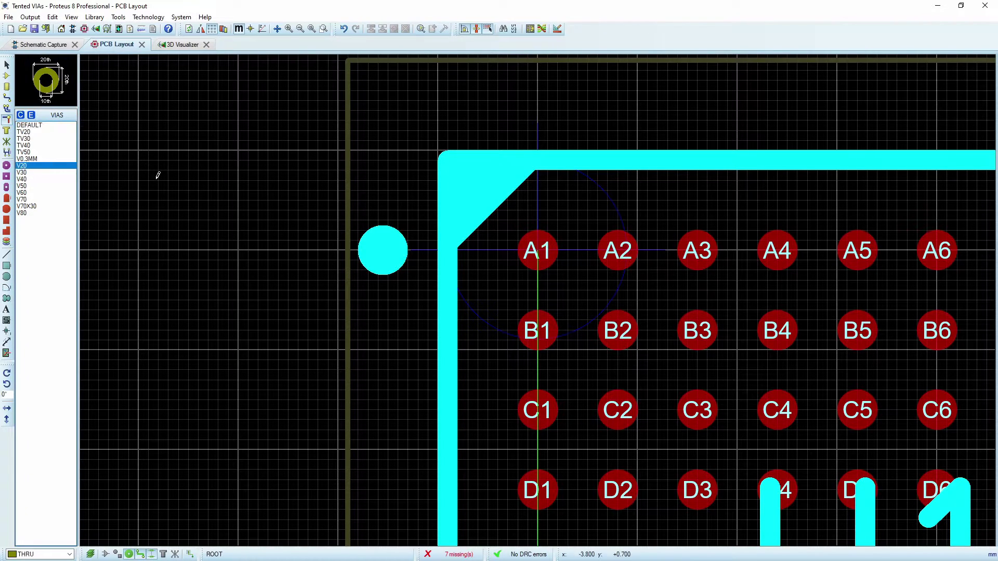
click(577, 290)
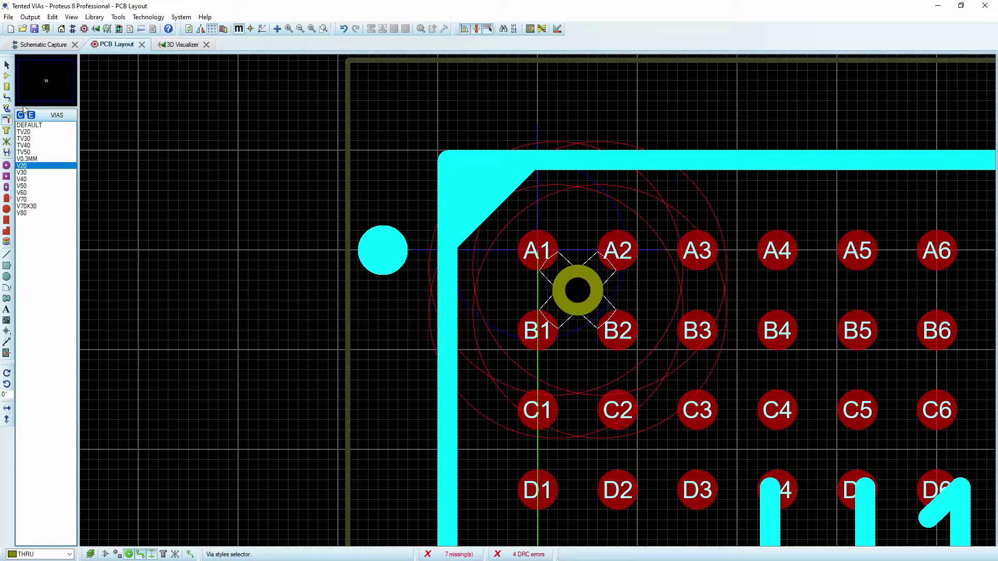
Route a track from pad A1 to the new via, then zoom out to the whole footprint.
click(6, 98)
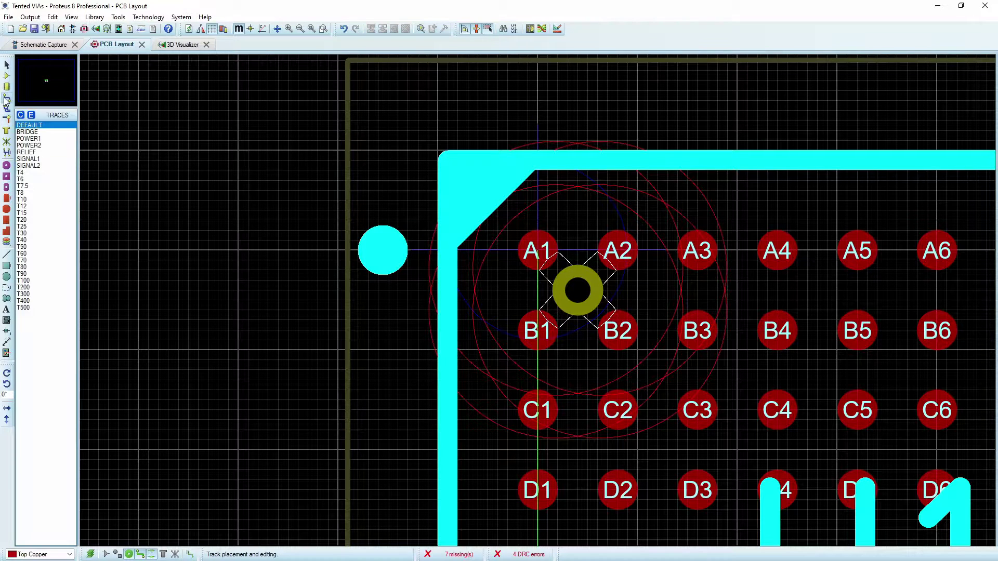
click(536, 246)
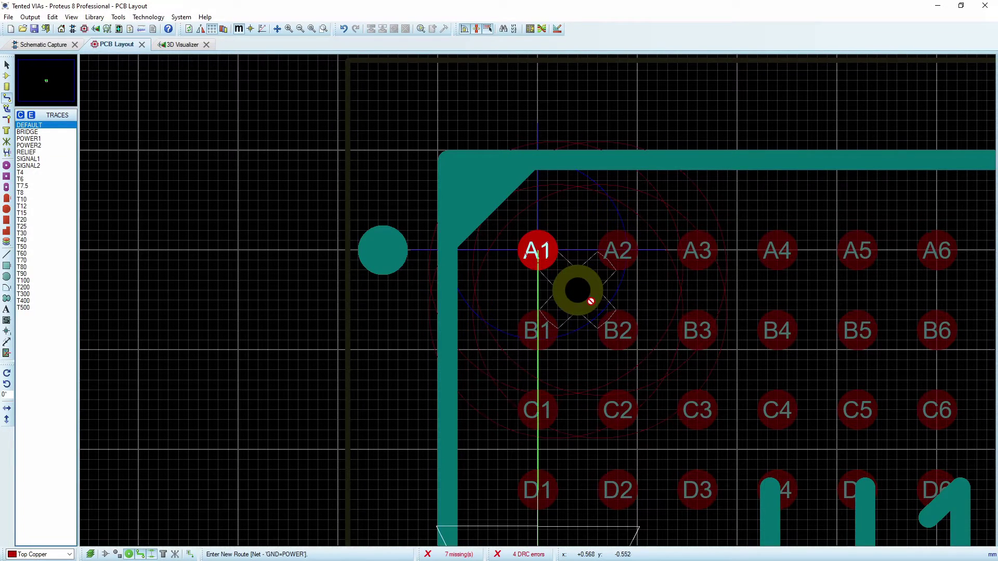
scroll(591, 301, up, 2)
click(525, 283)
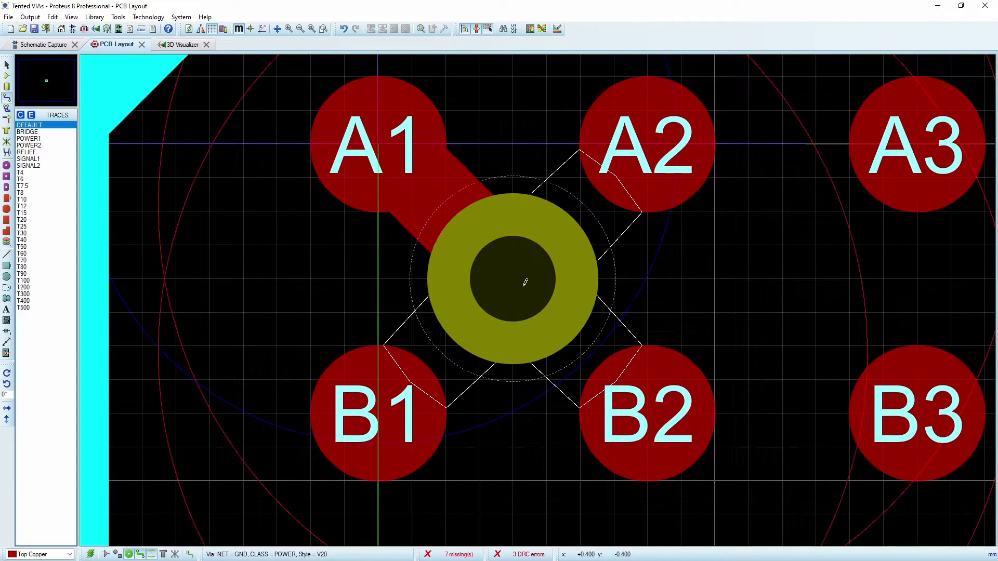
scroll(697, 292, down, 2)
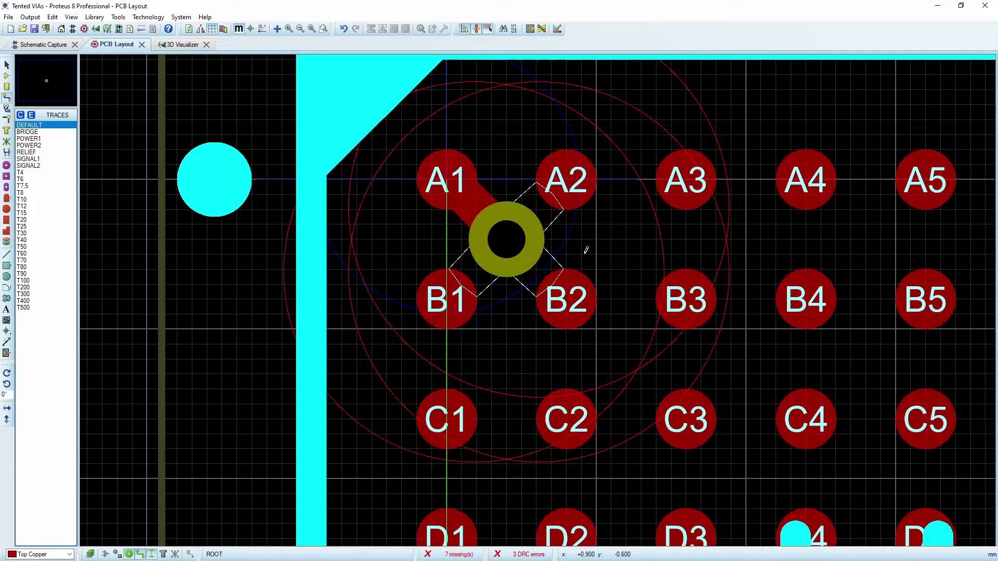
click(511, 243)
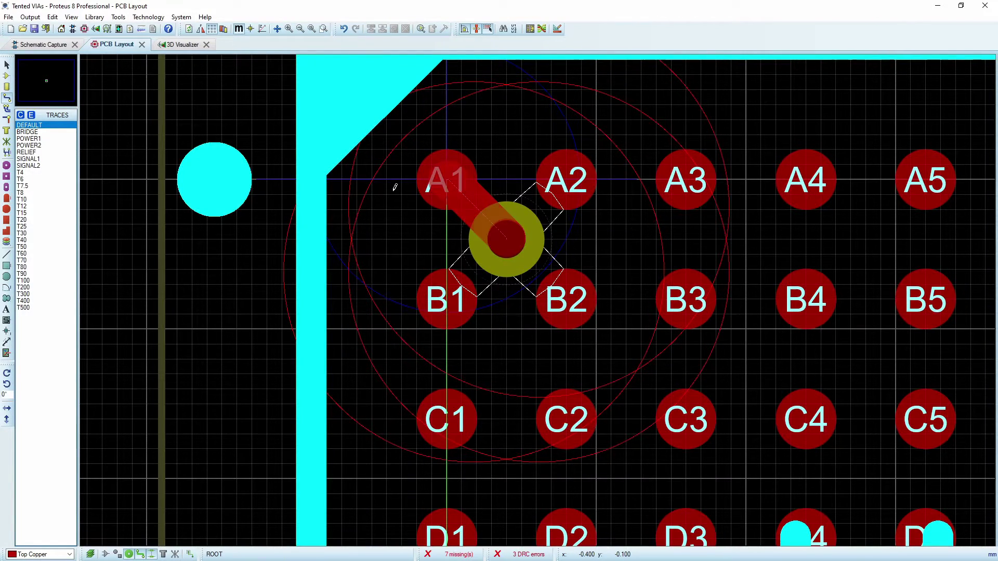
key(F7)
key(F7)
key(F7)
key(F7)
key(F7)
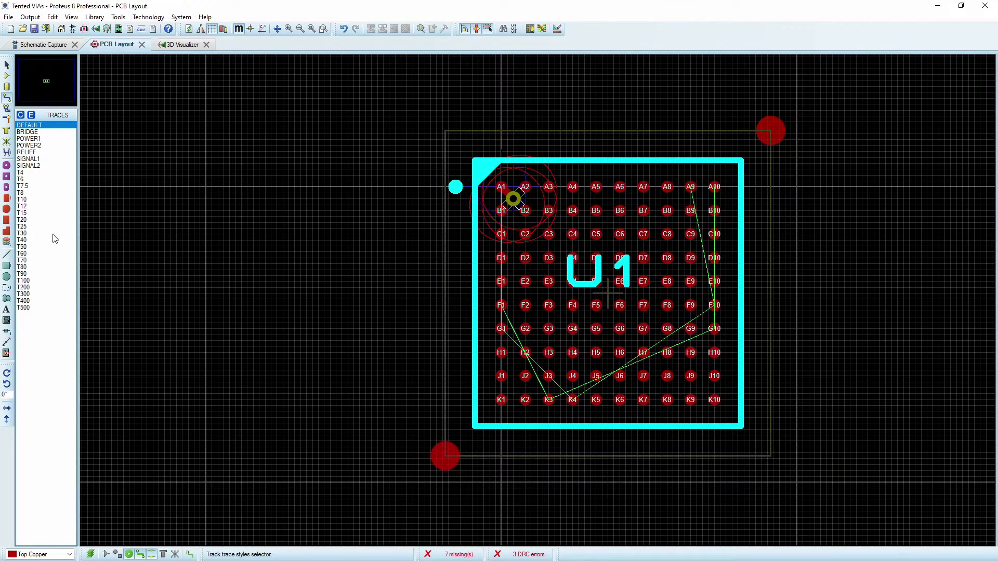
Draw a Board Edge rectangle enclosing U1 and view the board in the 3D Visualizer.
click(6, 265)
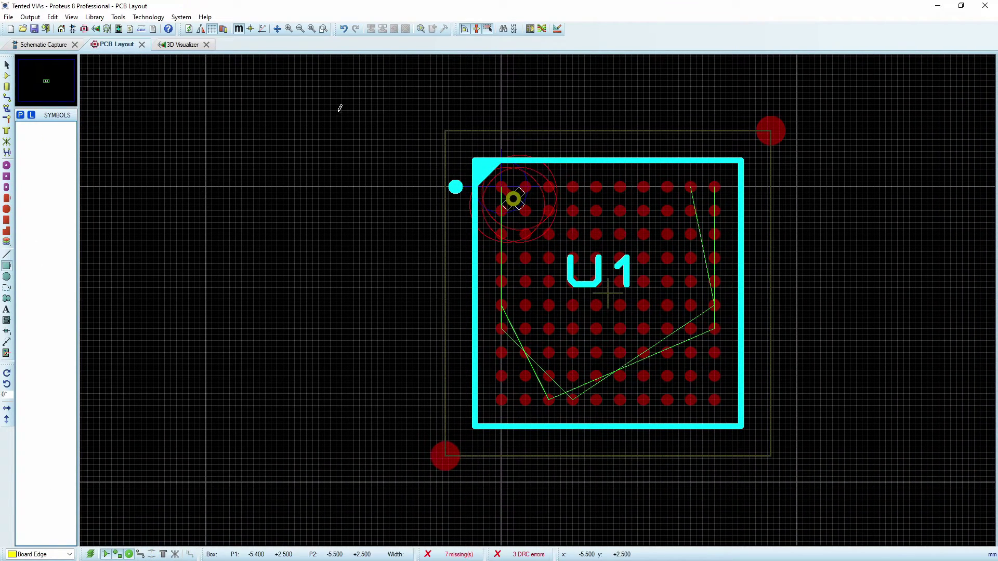
mouse_move(341, 112)
mouse_down()
mouse_move(720, 335)
mouse_move(893, 512)
mouse_up()
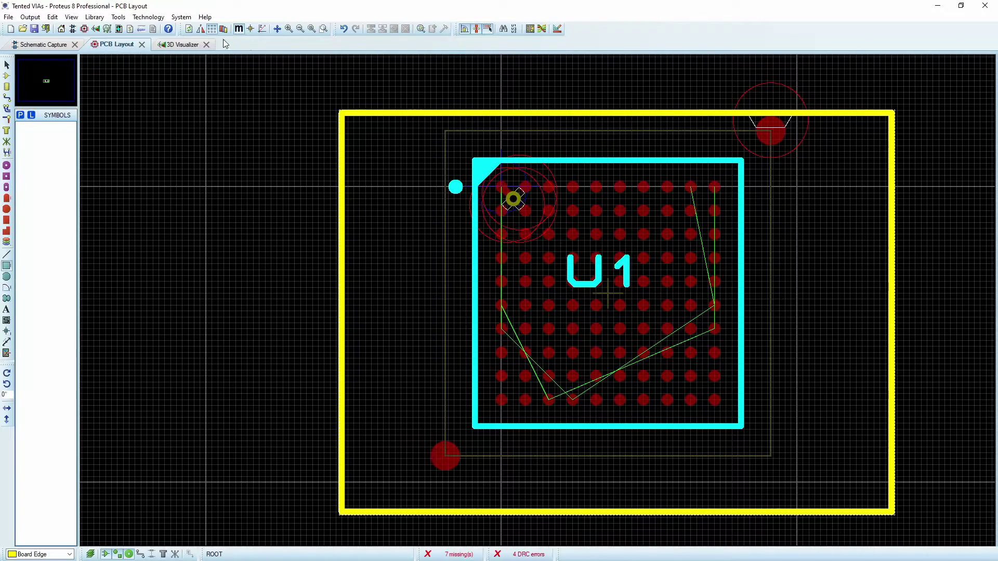
click(182, 44)
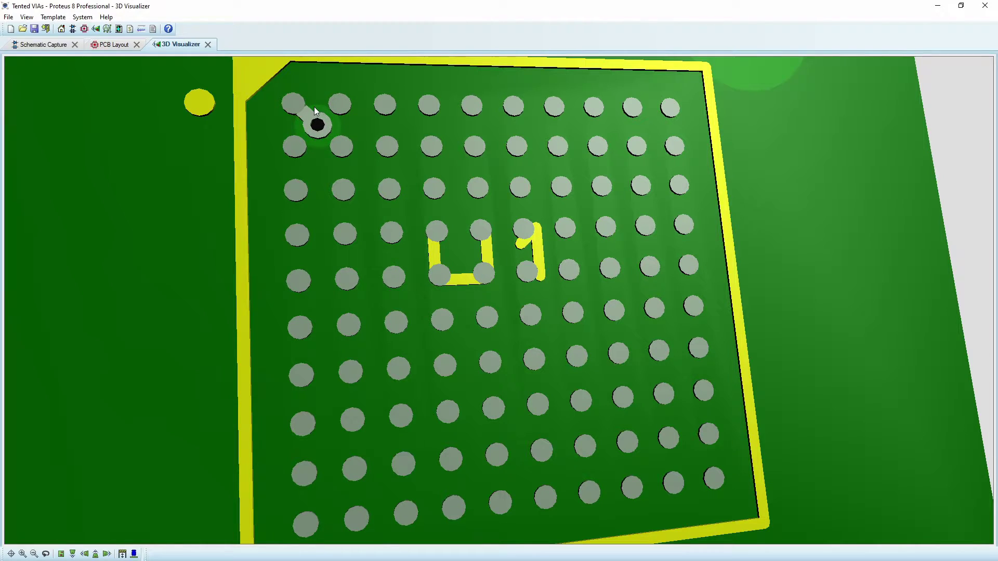
Drag the board outline's top edge upward until DRC is clear, then open the Design Rule Manager.
click(44, 46)
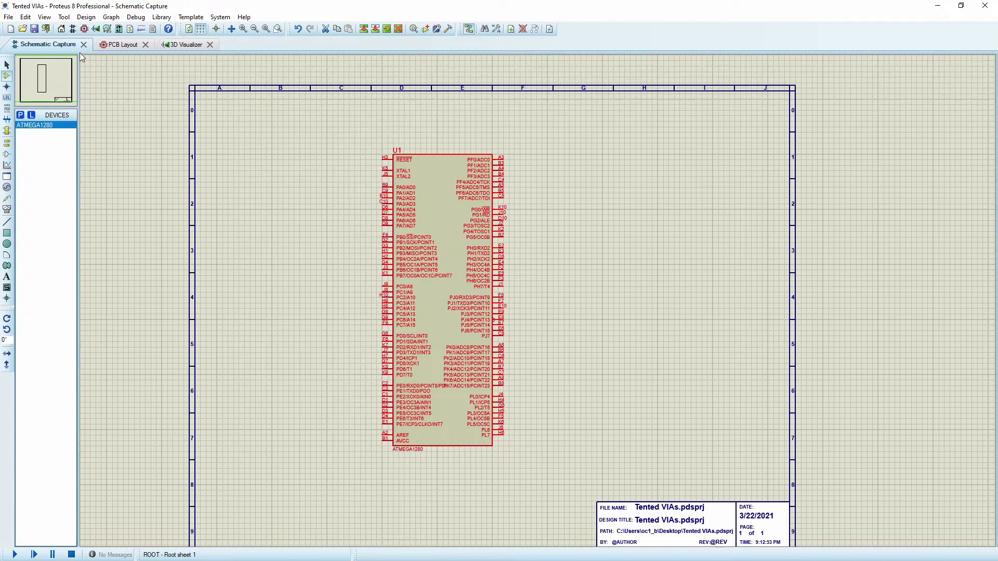
click(123, 45)
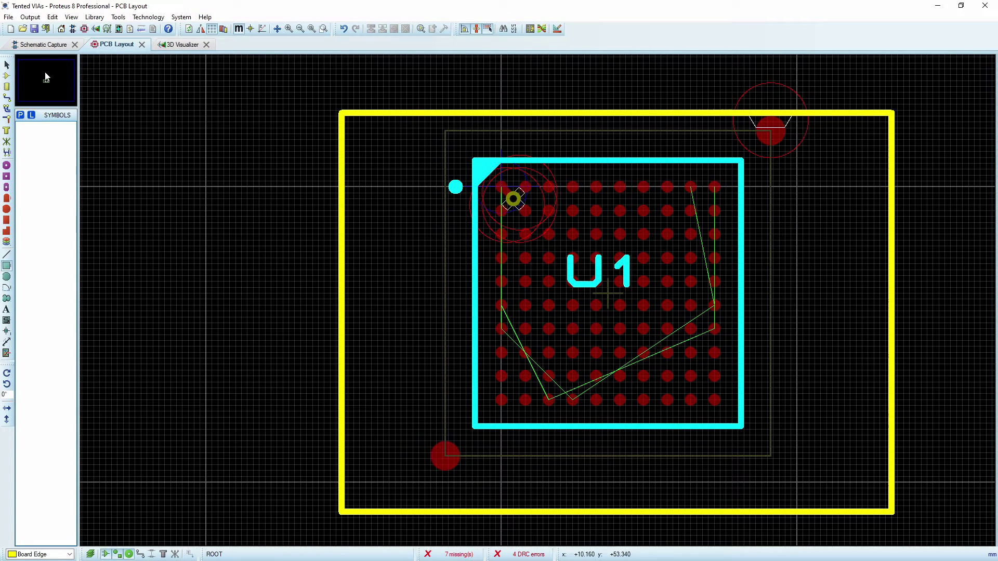
click(7, 64)
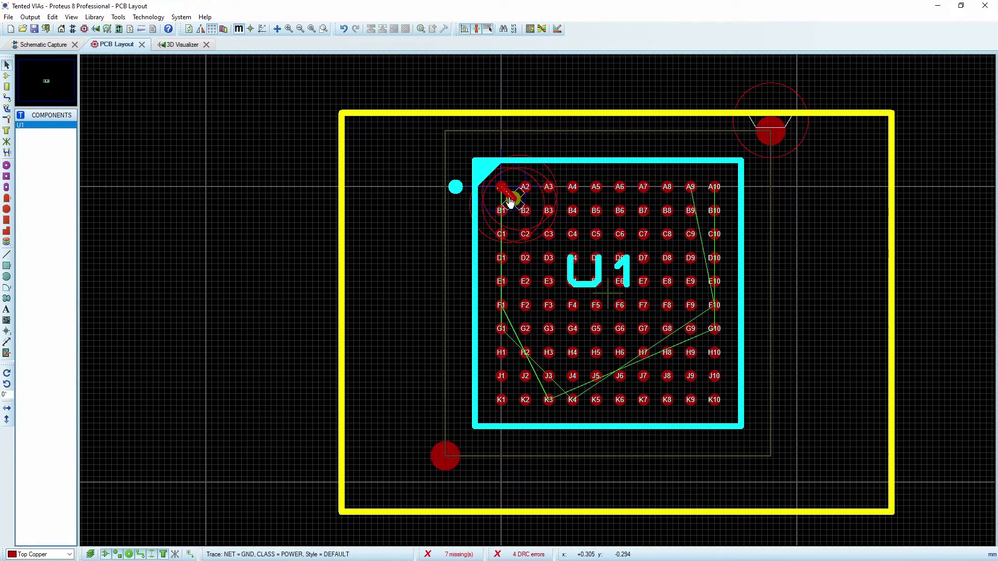
click(510, 202)
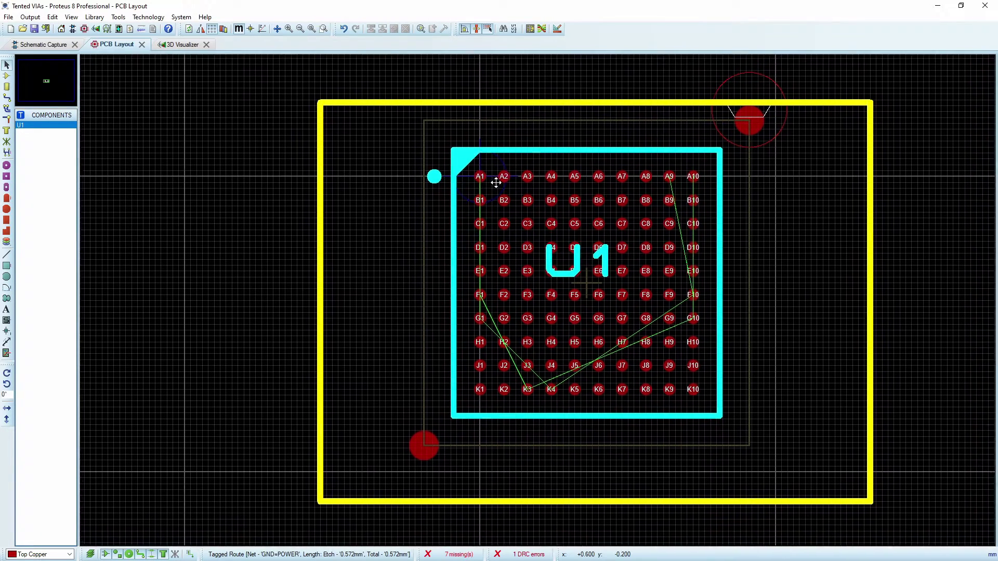
drag(586, 104, 586, 66)
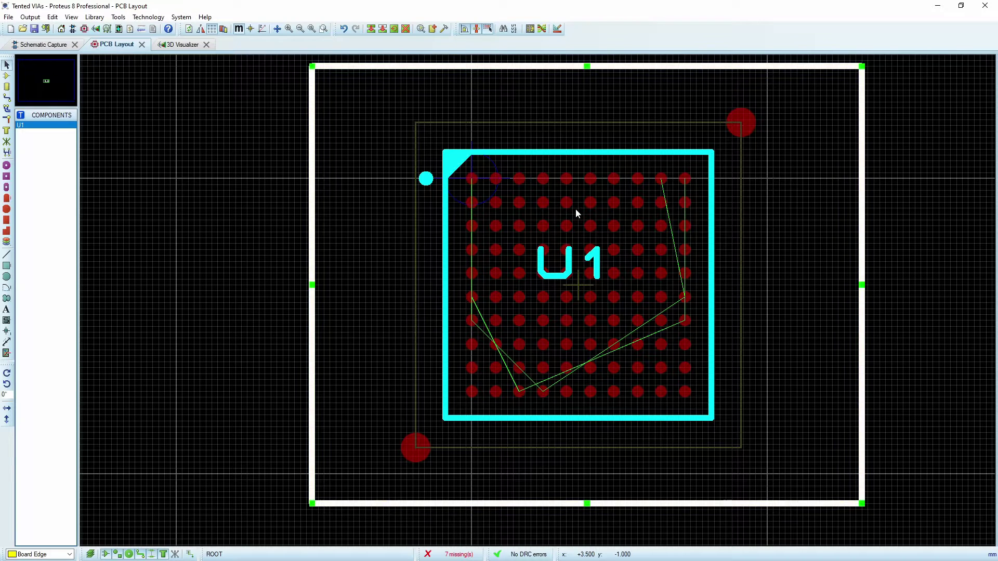
click(588, 77)
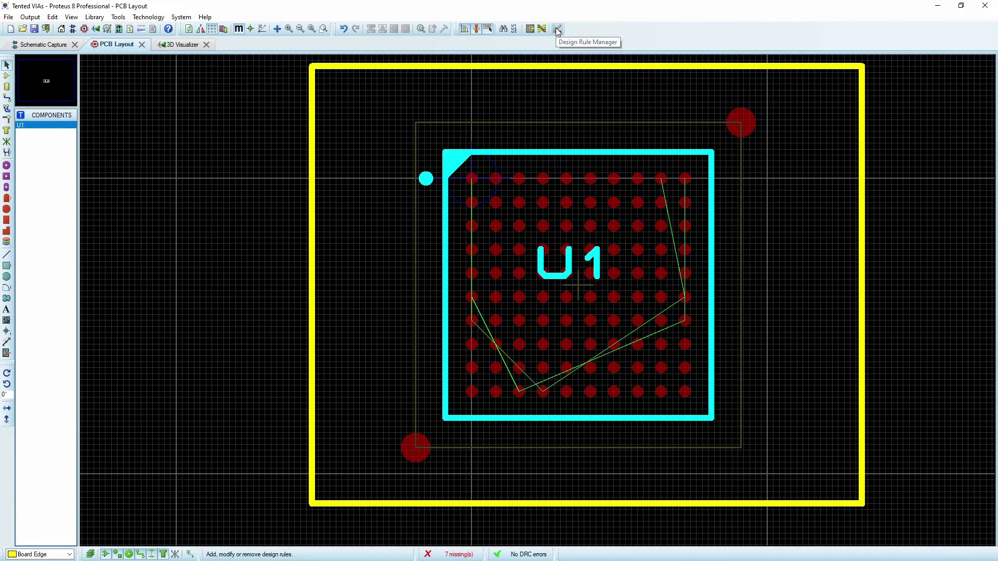
click(557, 31)
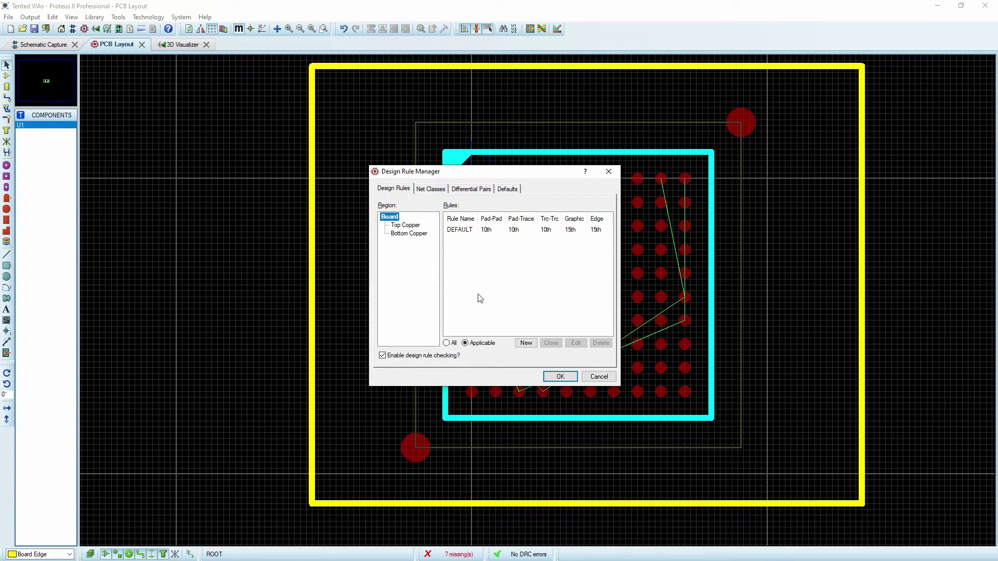
Create a new rule named TIGHT with 1th pad-pad, pad-trace and trace-trace clearances.
click(526, 343)
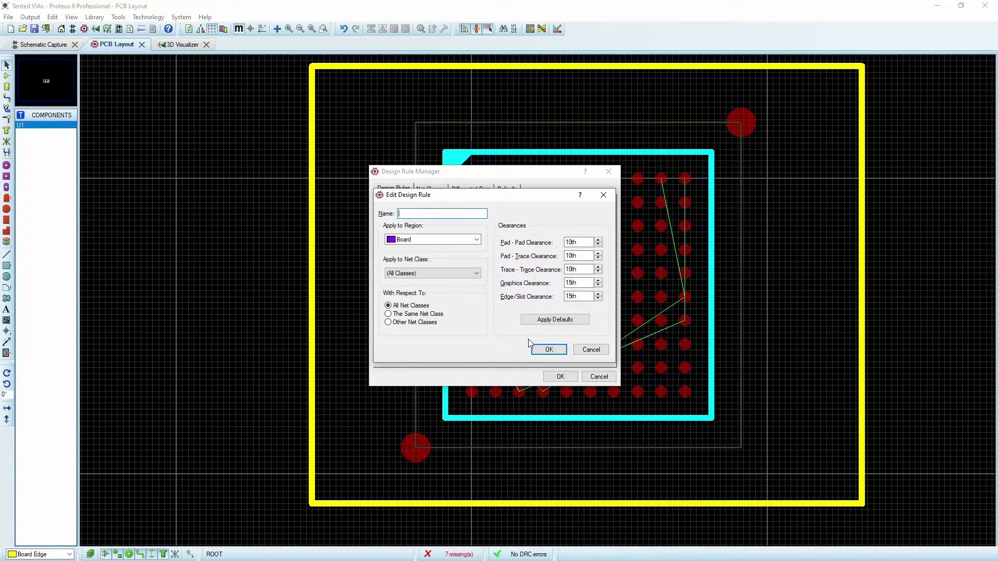
text(GHT)
click(571, 242)
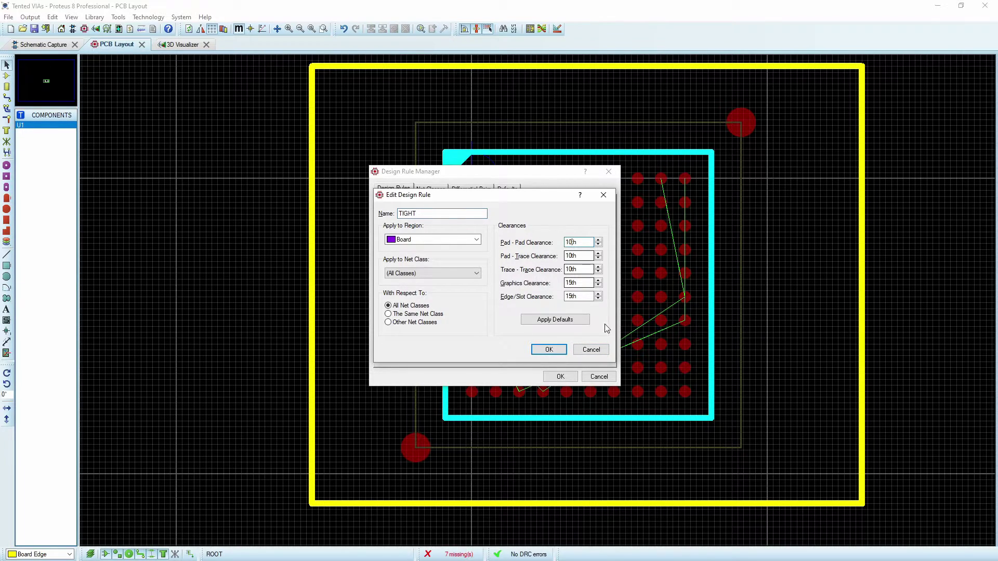
key(BackSpace)
click(573, 256)
key(BackSpace)
click(572, 269)
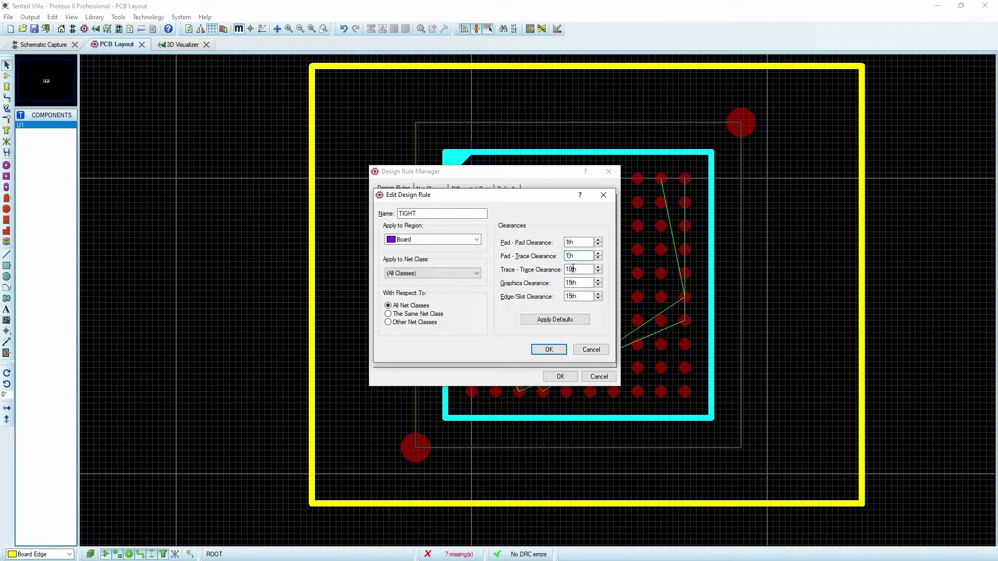
key(BackSpace)
Confirm the TIGHT rule, dismiss the duplicate-name warning, and close the rule dialogs.
click(548, 351)
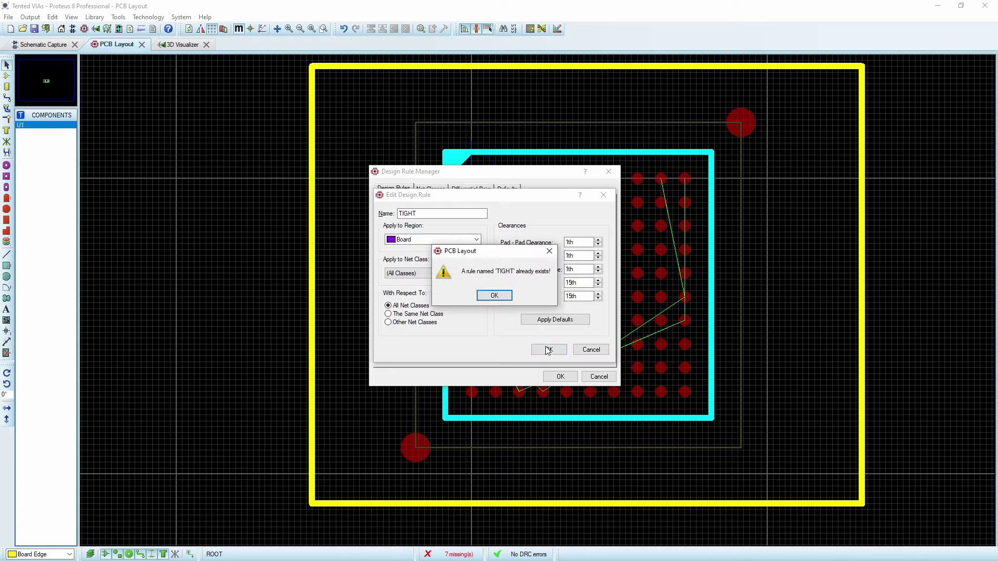
click(495, 295)
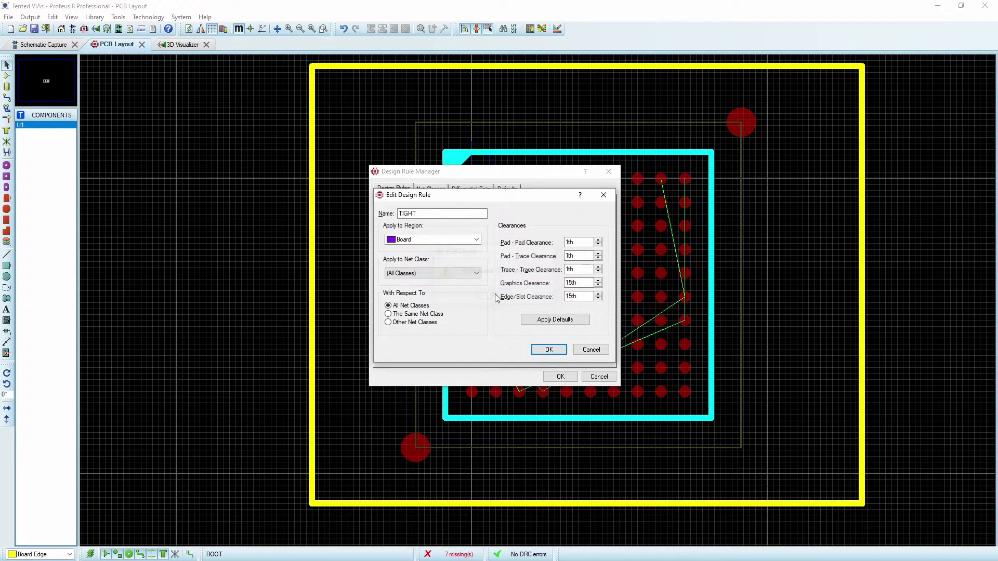
click(591, 350)
click(560, 376)
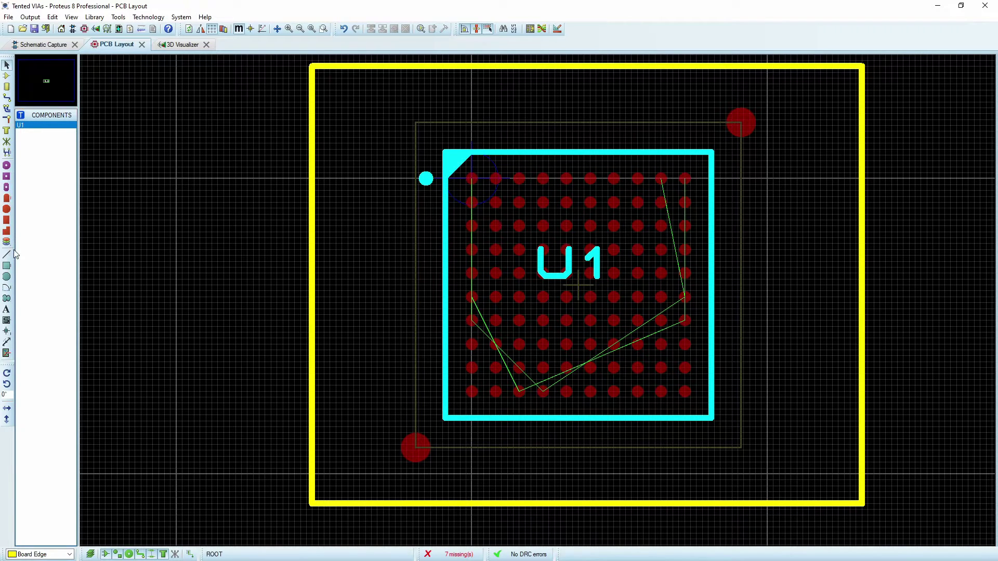
Draw a room around the BGA footprint, make it a DRC room and name it Tight.
click(6, 354)
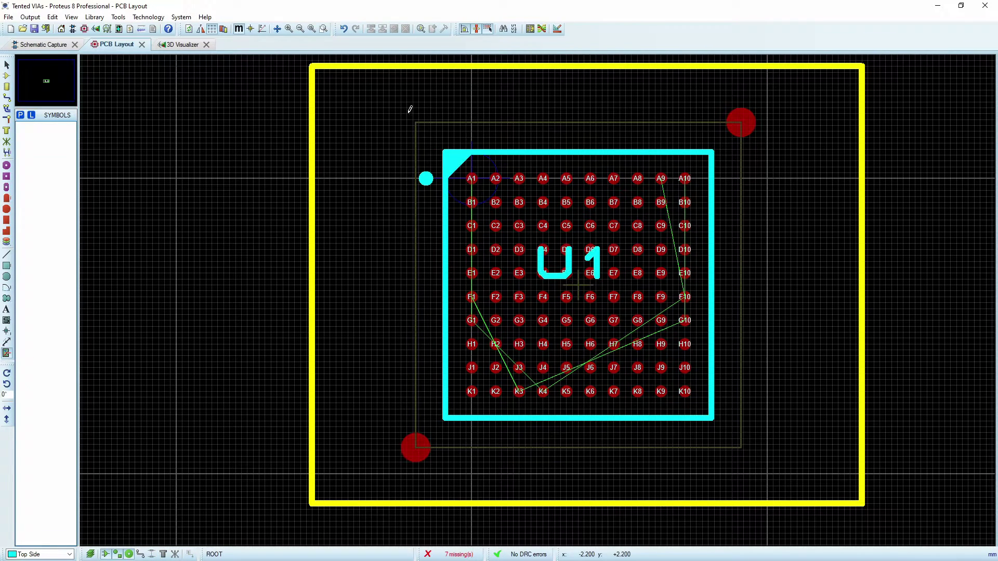
drag(415, 117, 747, 450)
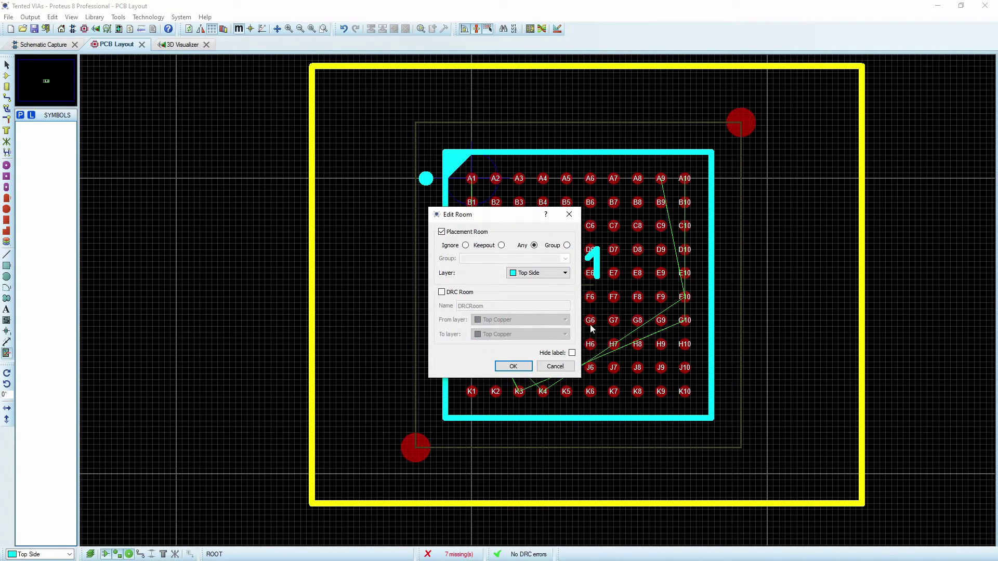
click(441, 293)
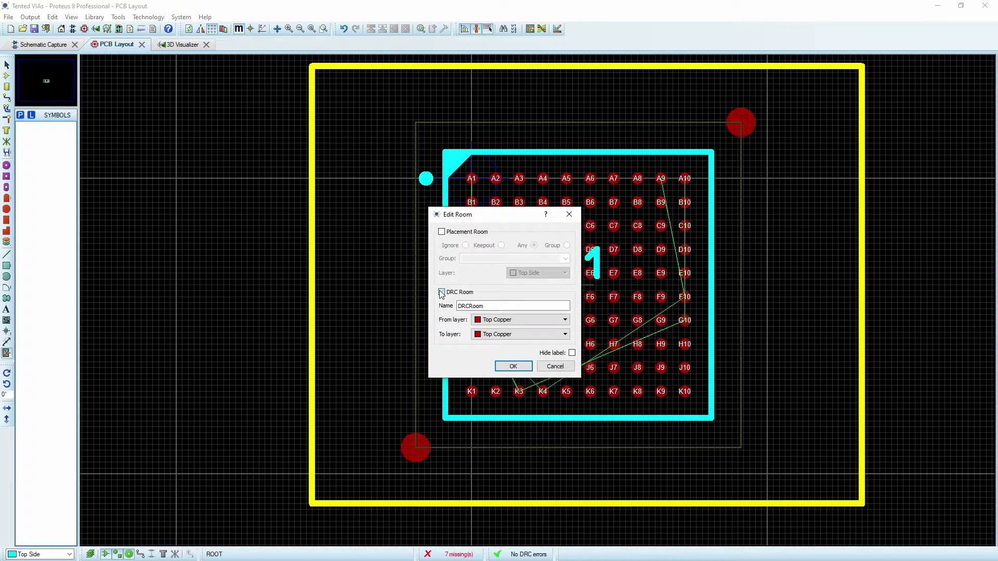
double_click(499, 306)
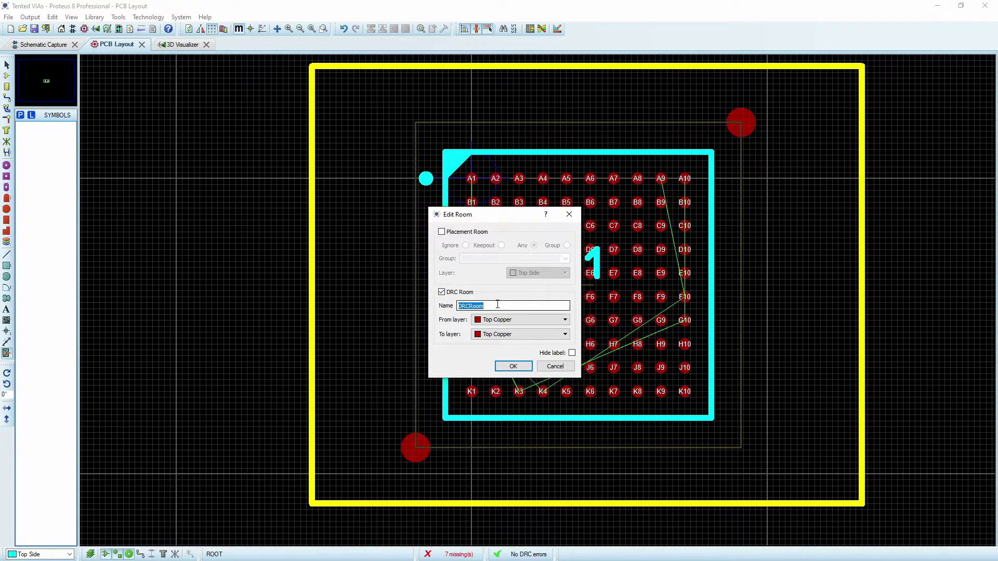
text(Tight)
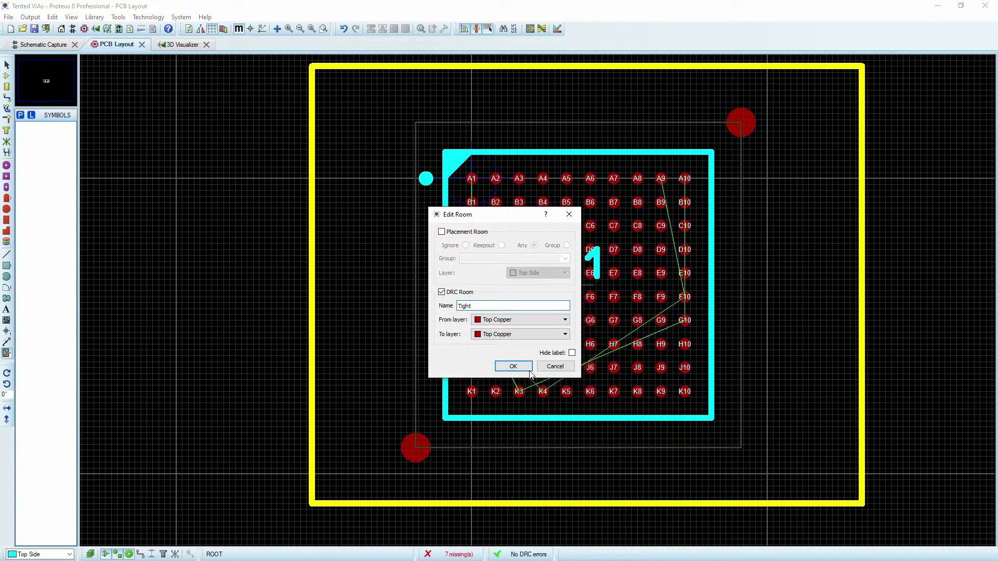
click(513, 367)
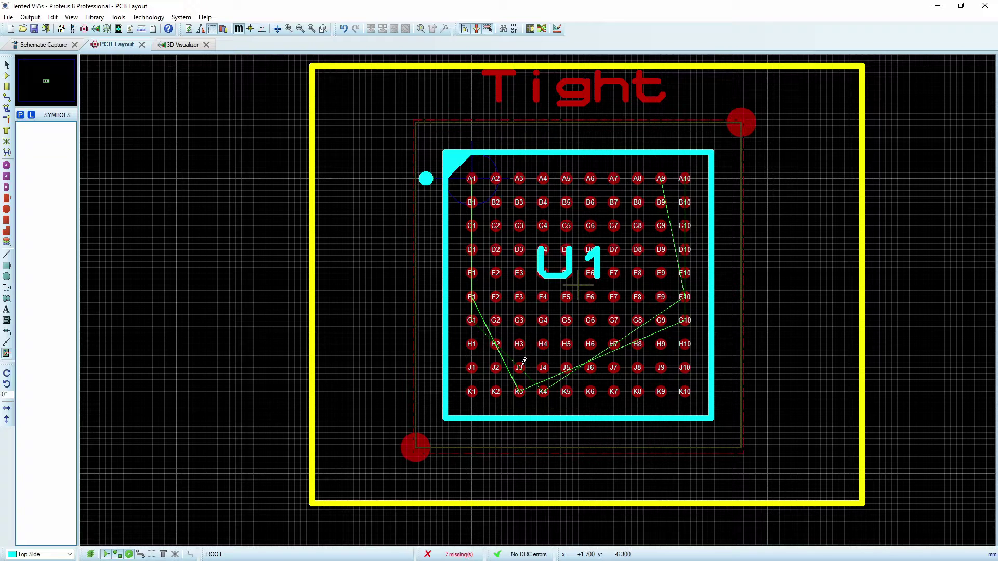
Check in the Design Rule Manager that the TIGHT rule applies to the Tight room.
click(557, 29)
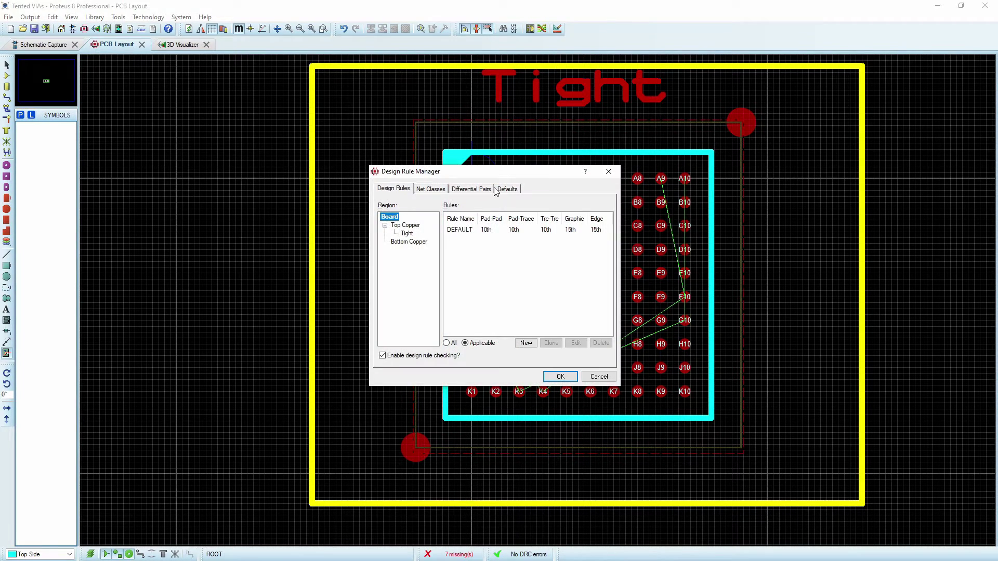
click(407, 234)
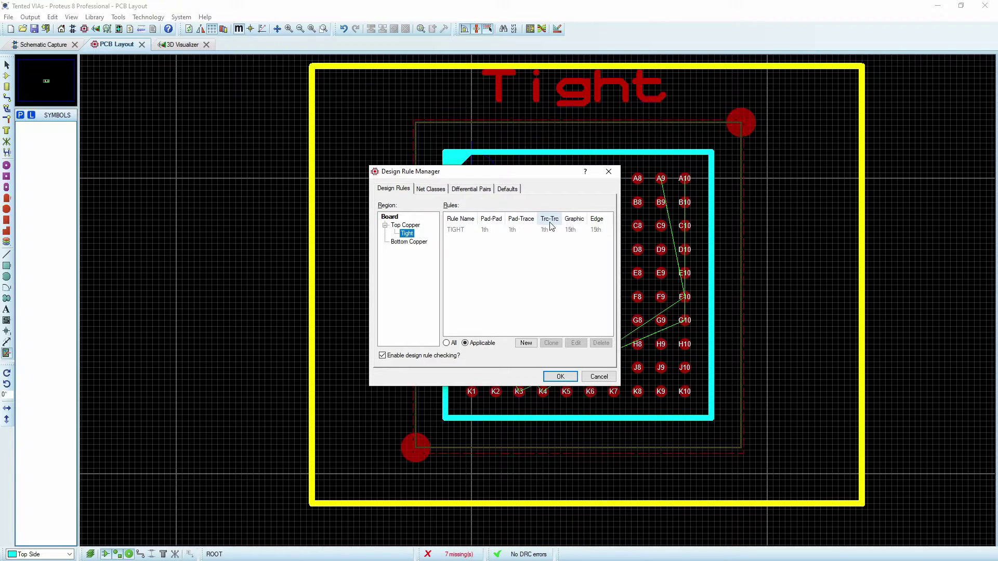
click(560, 377)
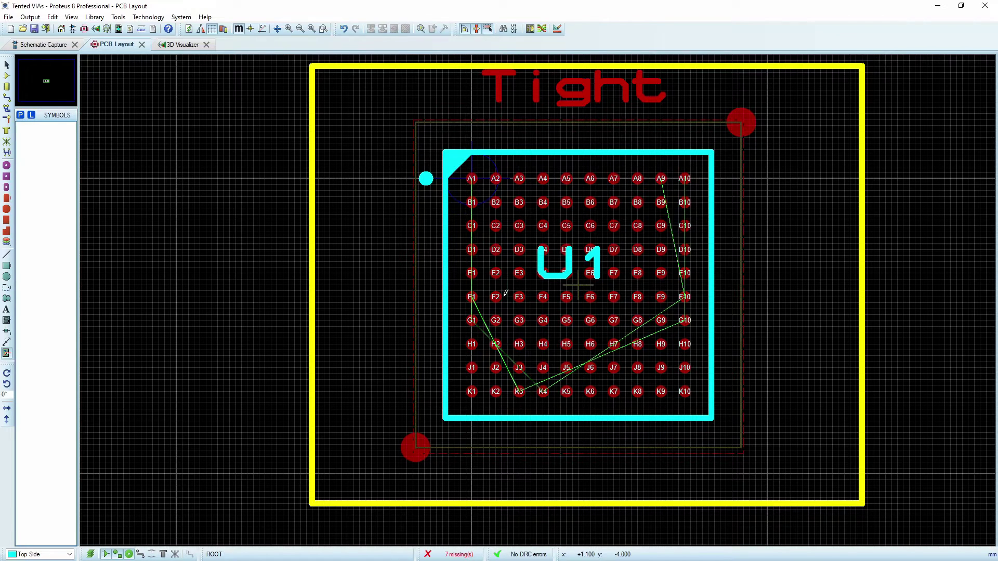
Place a V20 via between pads A1, A2, B1 and B2.
scroll(456, 144, up, 3)
click(7, 119)
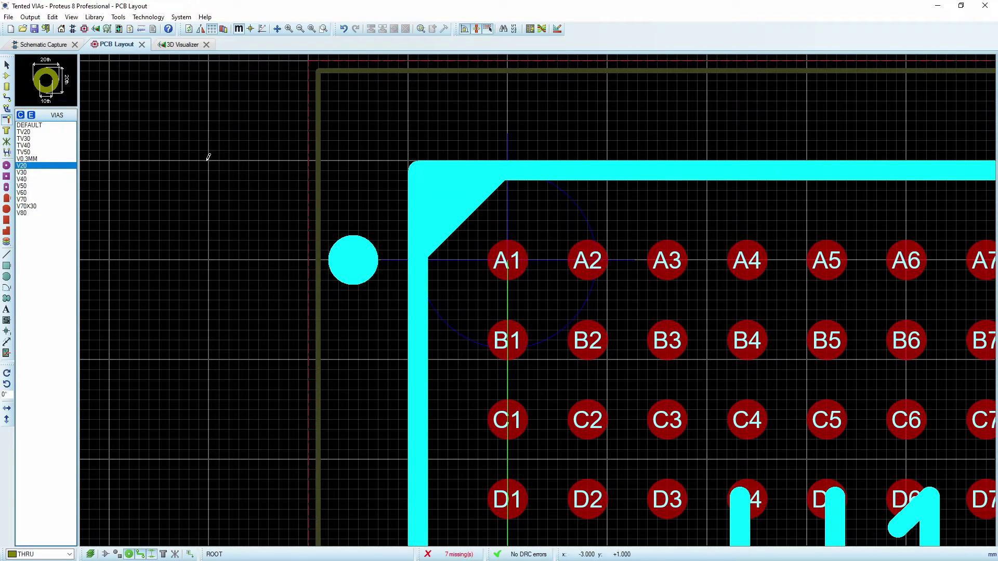
scroll(592, 299, up, 2)
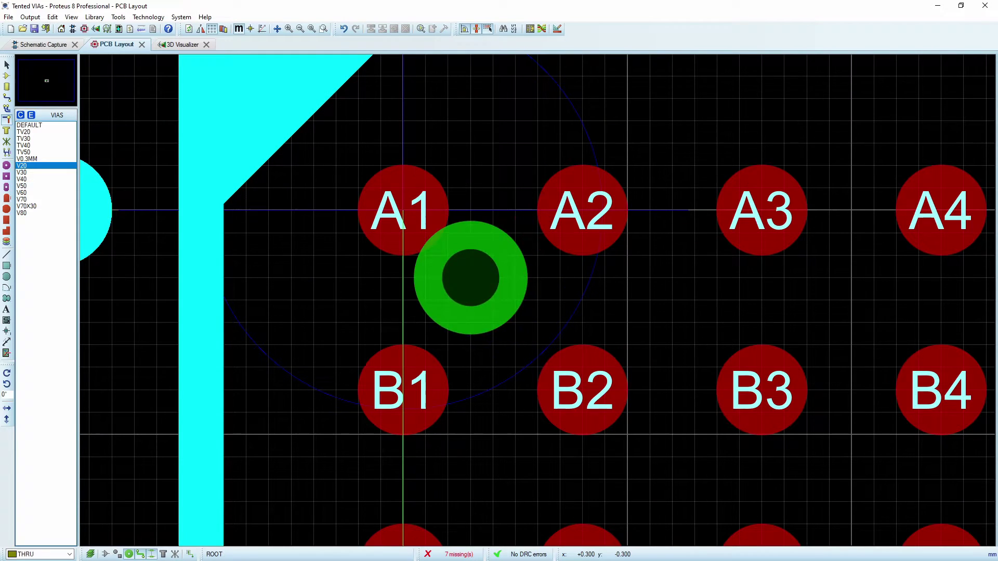
click(483, 296)
scroll(484, 297, down, 2)
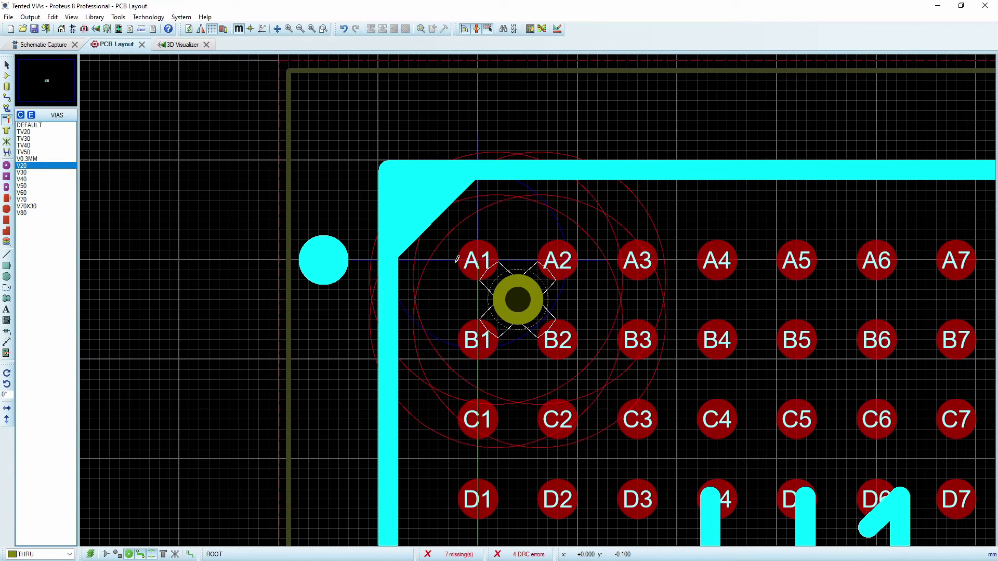
Tilt the board in the 3D Visualizer to inspect the via, then switch to Schematic Capture.
click(182, 45)
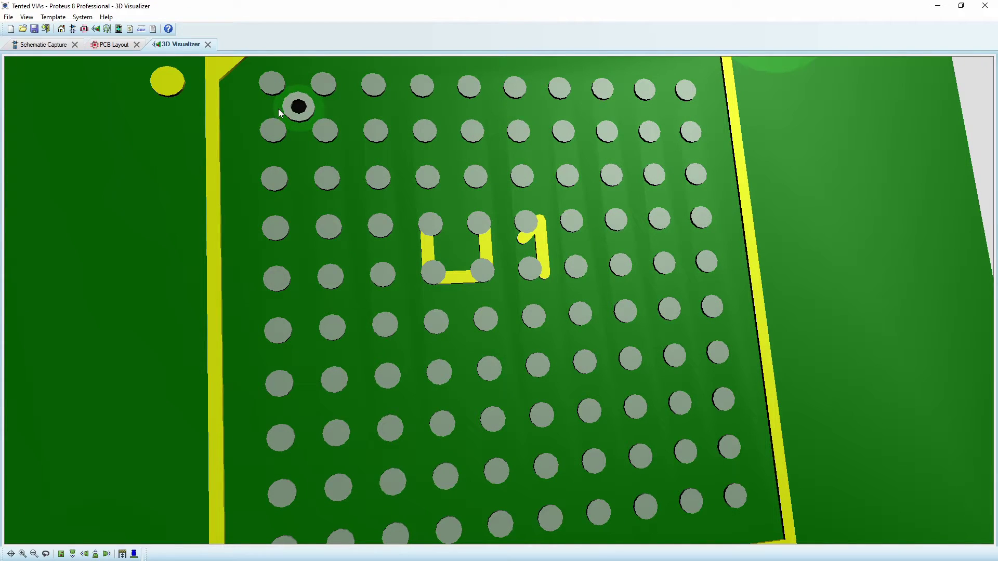
middle_click(320, 117)
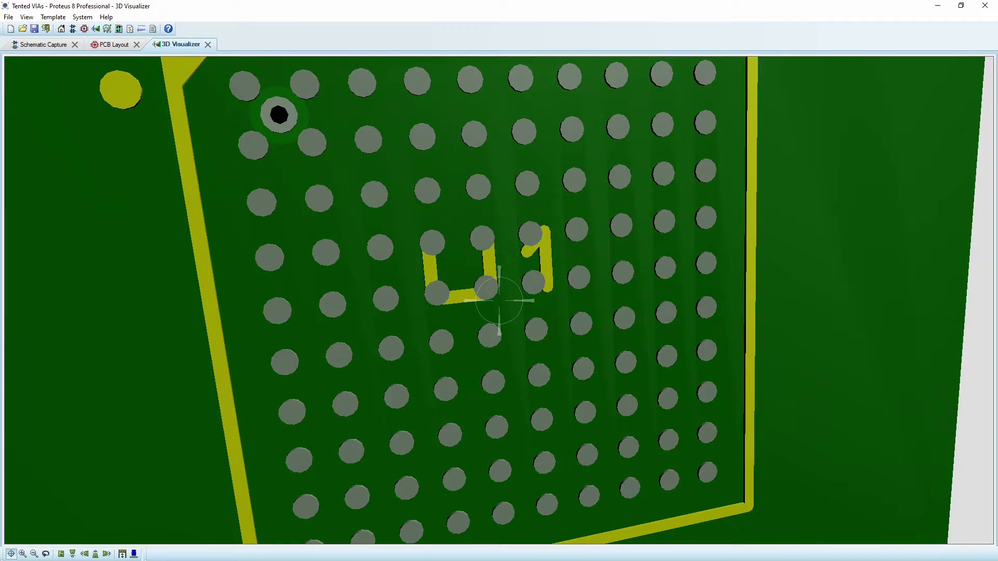
middle_click(489, 289)
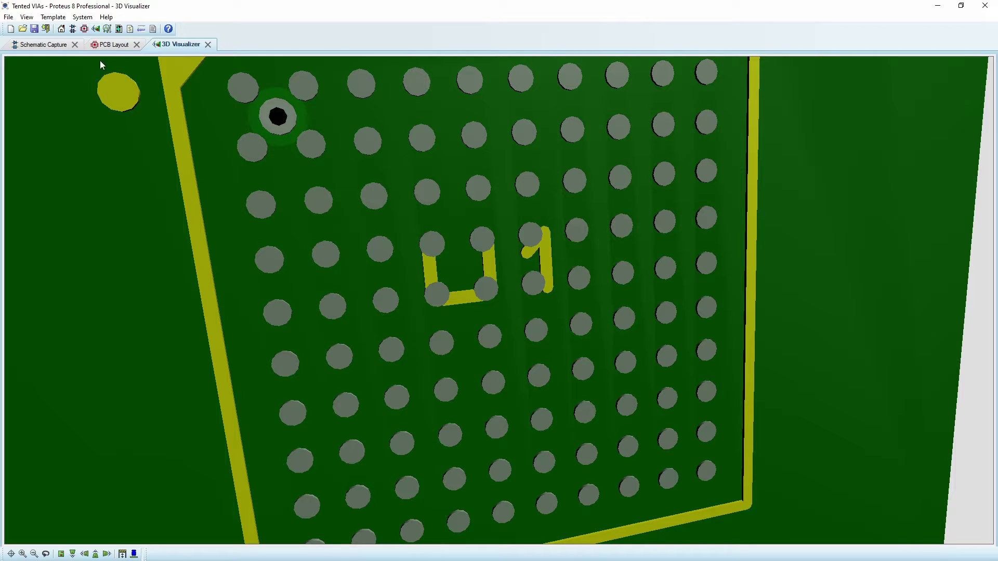
click(47, 45)
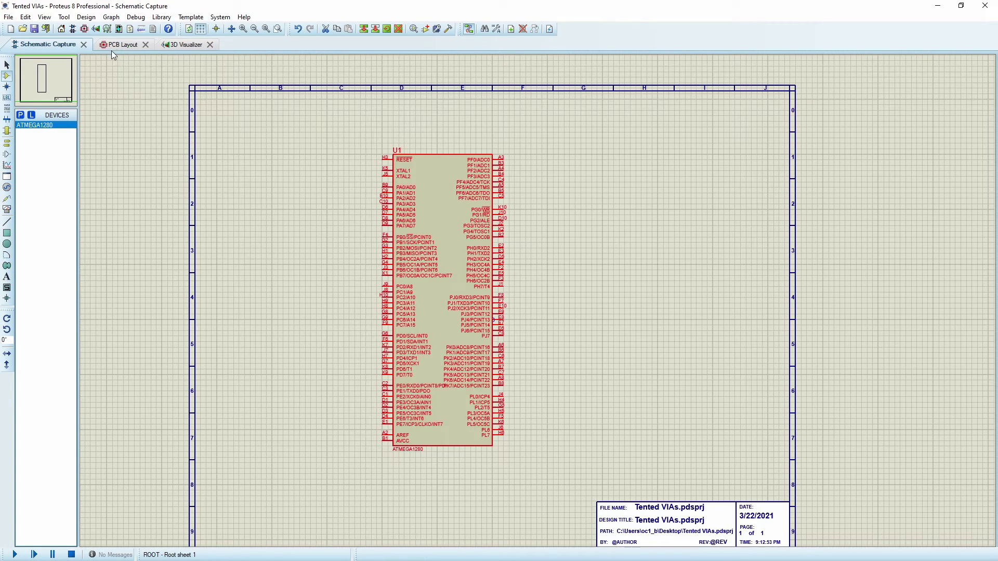
Back in PCB Layout, review the four DRC clearance errors, then delete the via between the four pads.
click(127, 46)
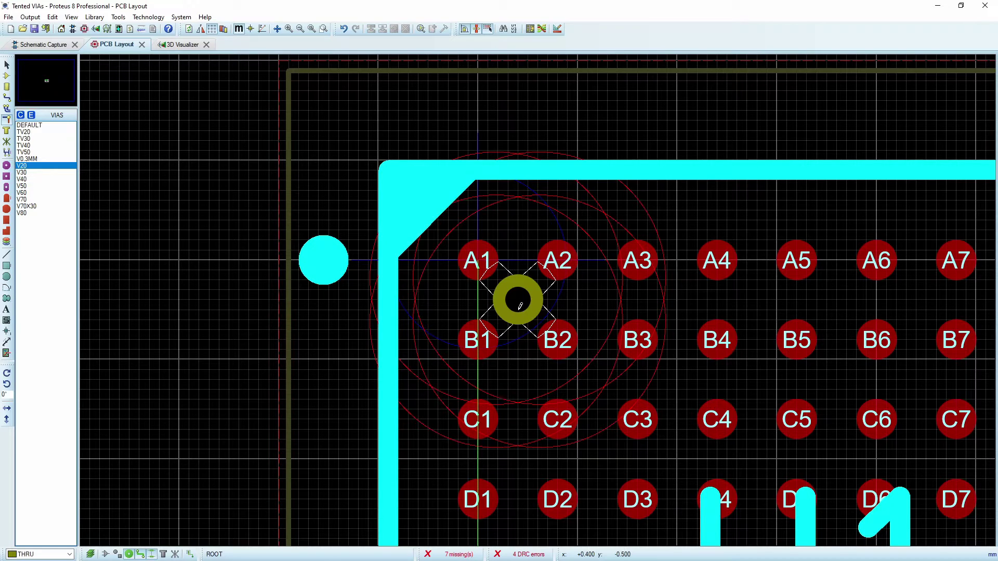
key(Escape)
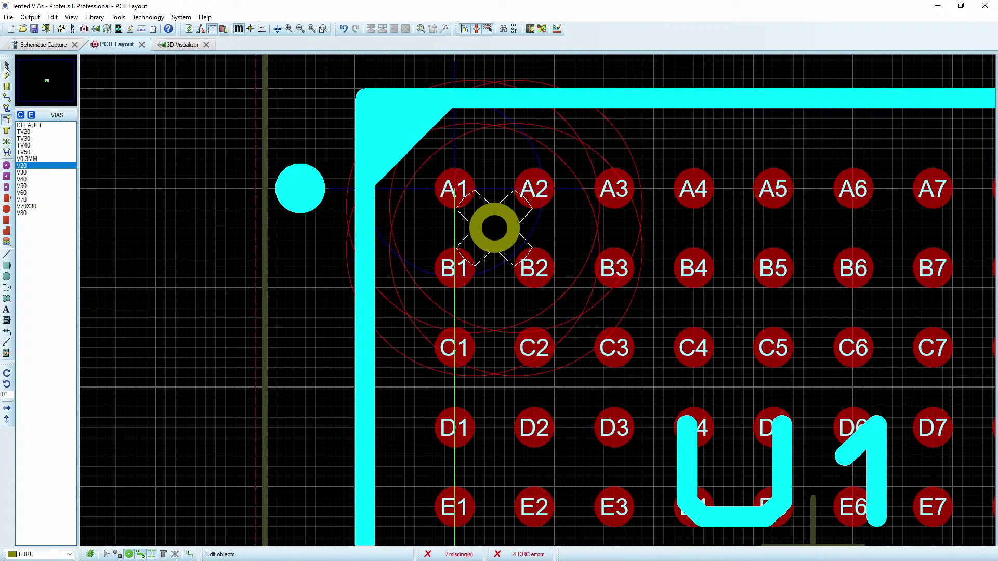
click(528, 554)
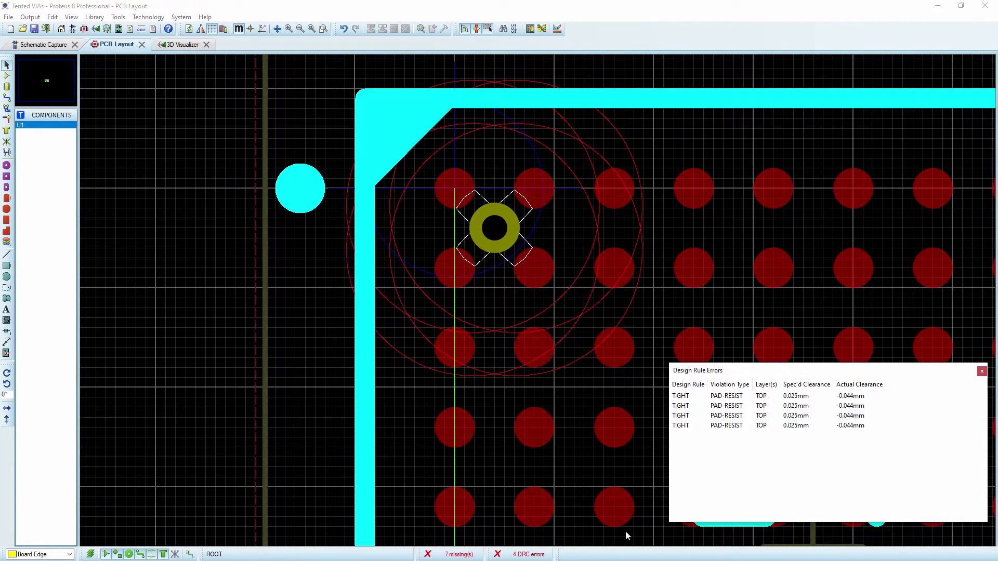
click(981, 372)
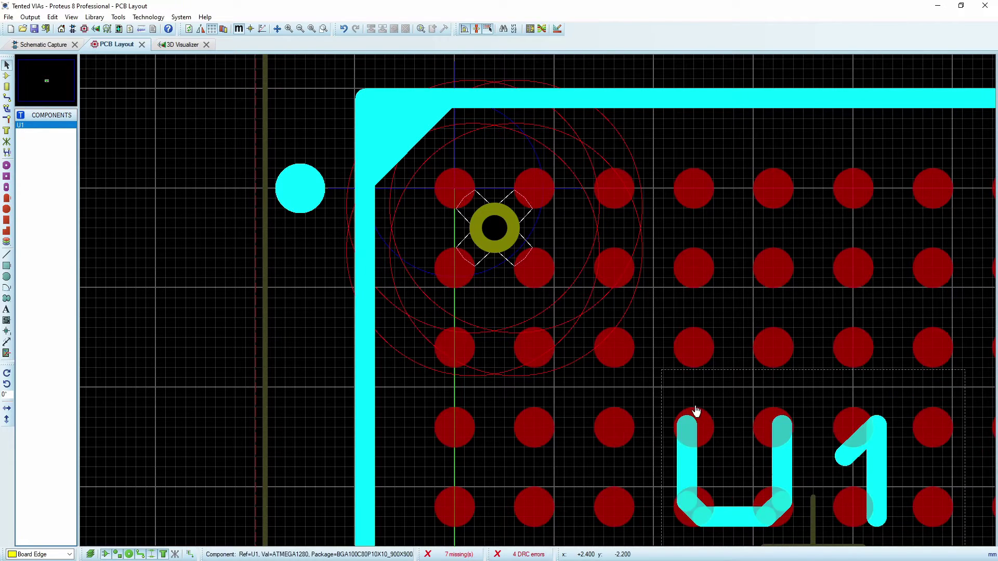
click(495, 229)
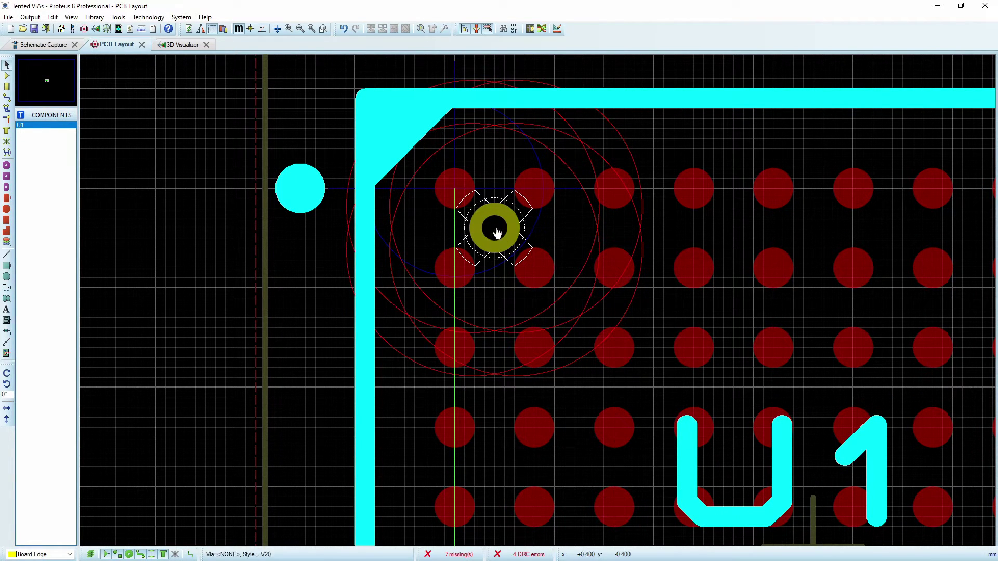
key(Delete)
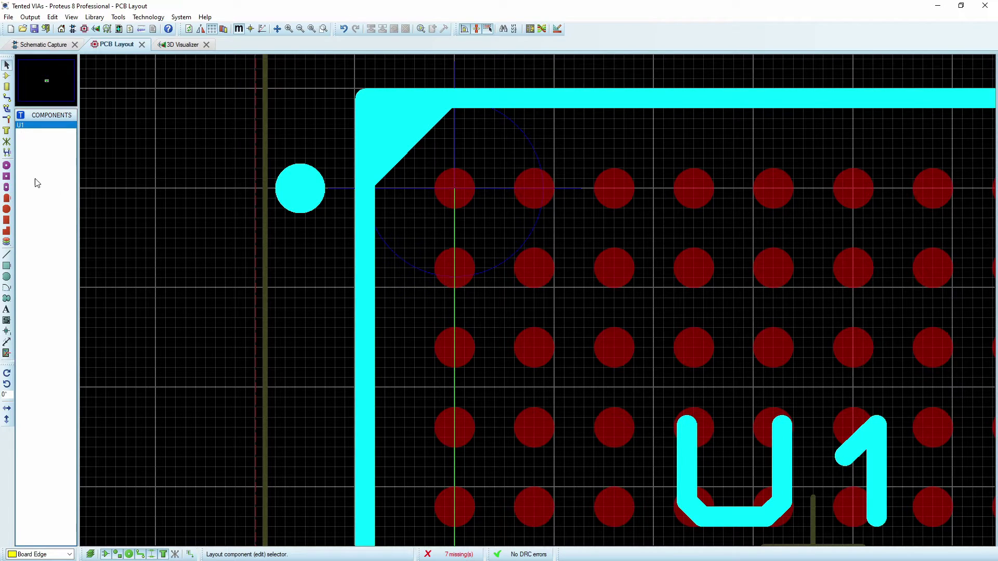
Create a new circular via style named TV0.3MM.
click(6, 119)
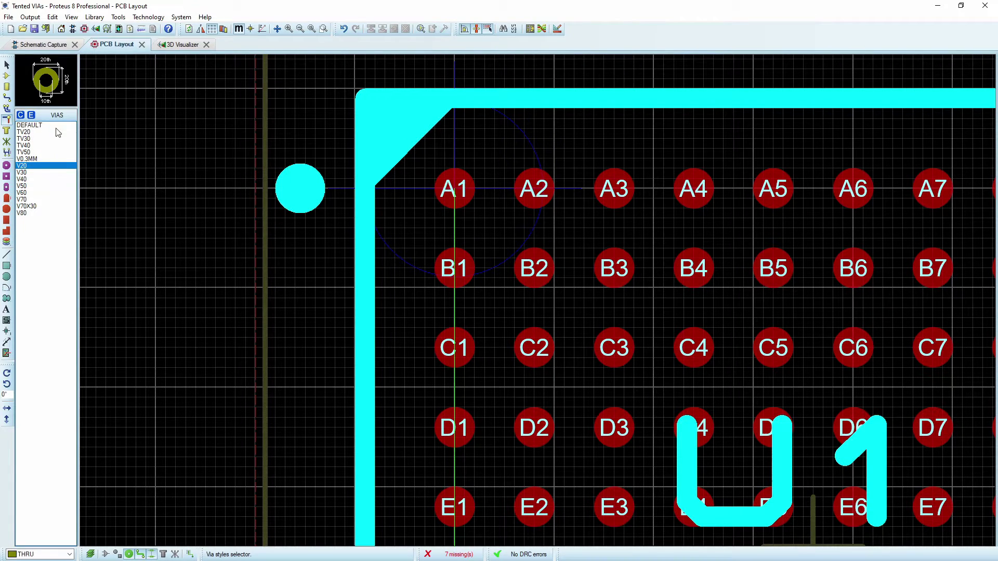
click(20, 115)
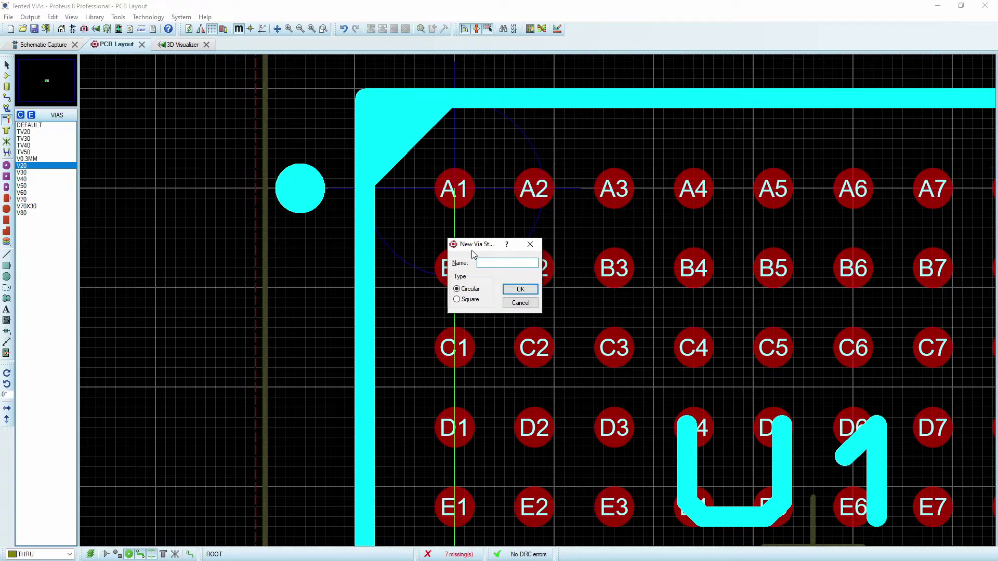
text(TV0.3MM)
Give the TV0.3MM via style a 0.3mm drill hole, drill mark 5 and diameter 15, and save it.
click(522, 289)
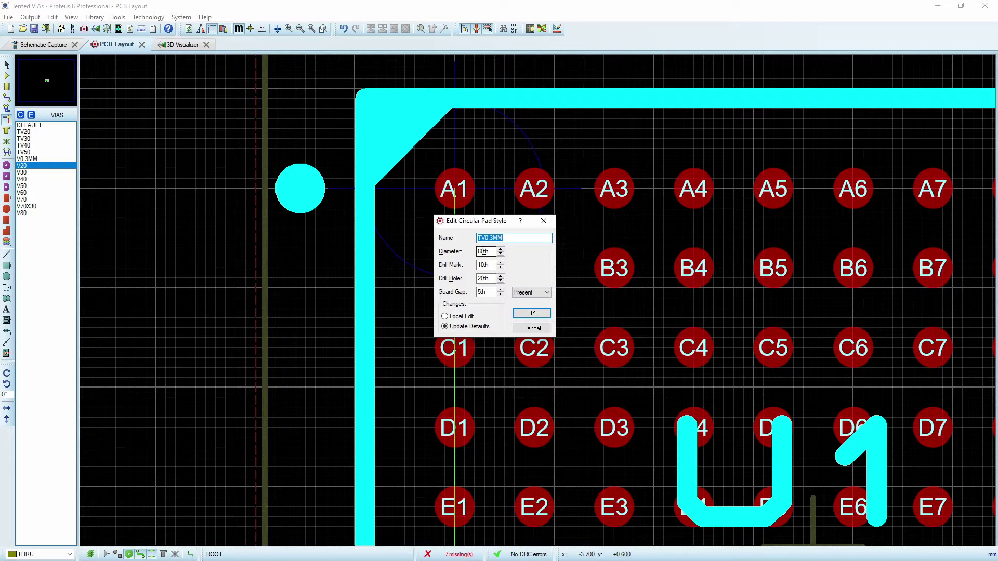
drag(484, 250, 476, 251)
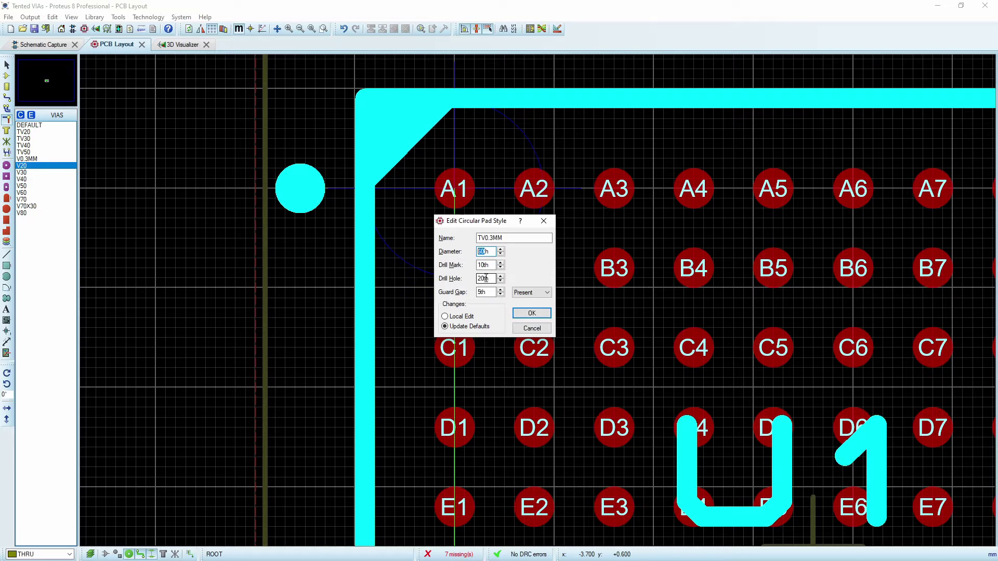
drag(486, 278, 477, 278)
text(0.3mm)
drag(489, 265, 477, 265)
text(5)
drag(488, 252, 476, 253)
text(15)
click(534, 314)
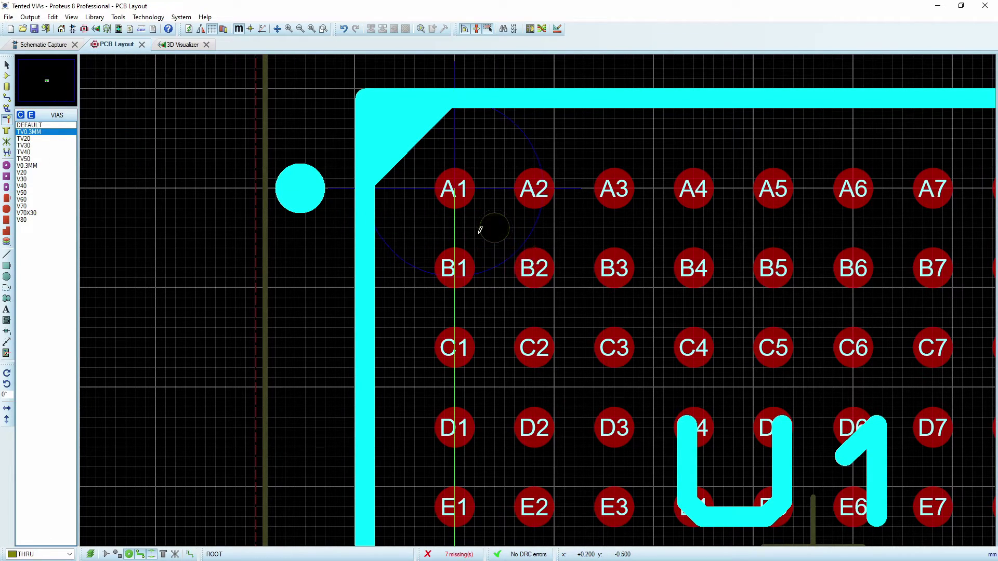
scroll(505, 236, up, 1)
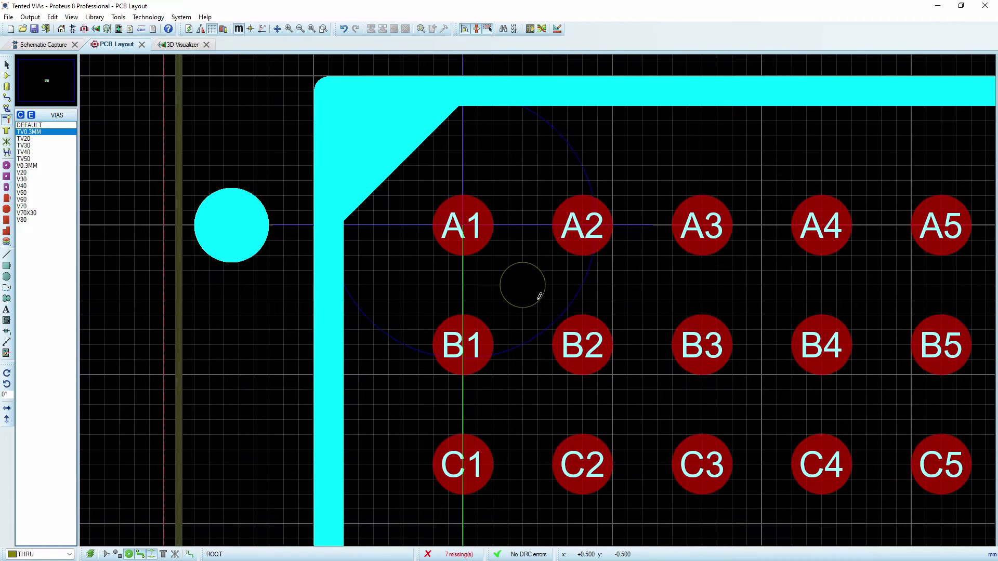
Shrink the TV0.3MM via diameter so the via between A1, A2, B1 and B2 passes DRC.
click(31, 114)
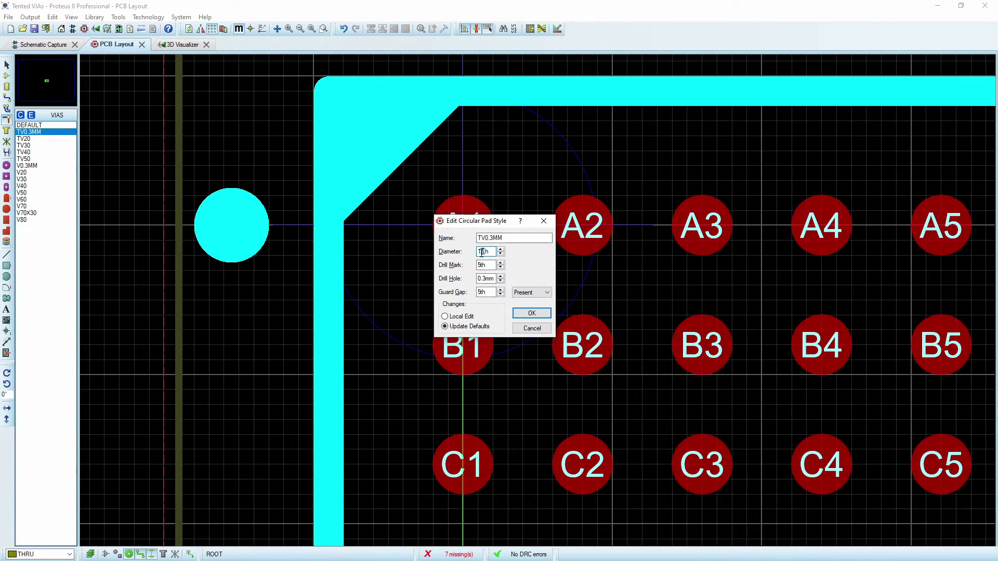
drag(482, 253, 477, 252)
key(Return)
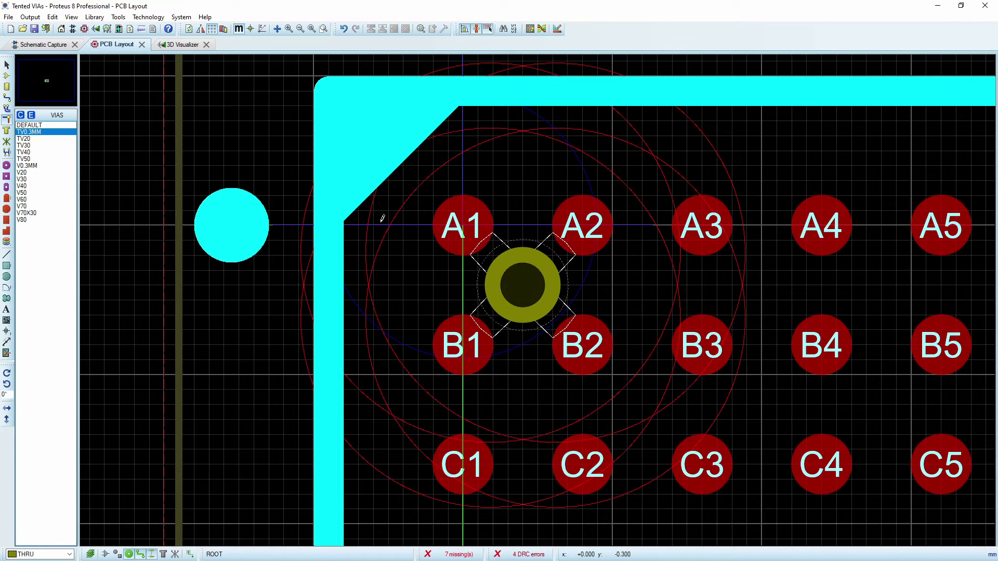
key(Escape)
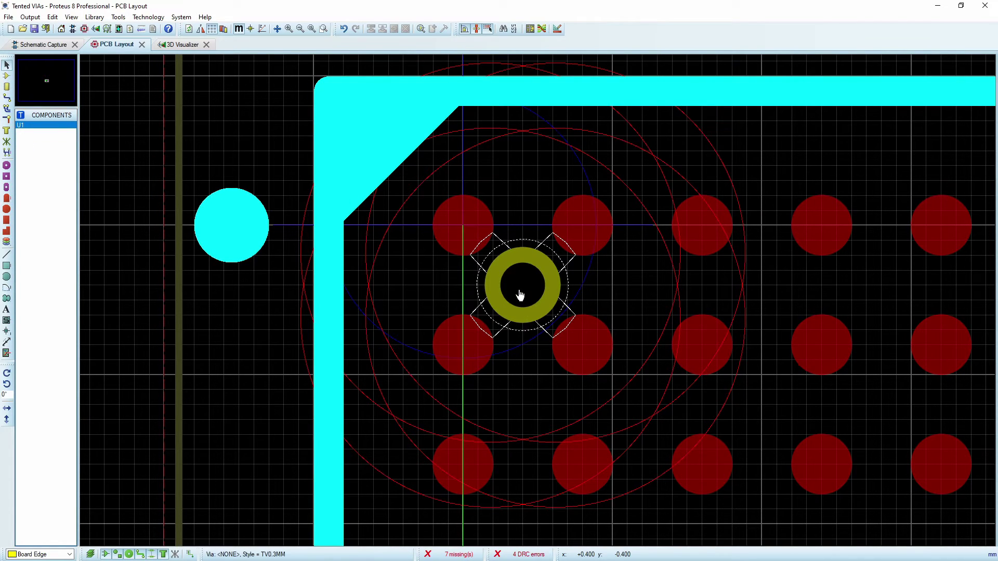
click(520, 287)
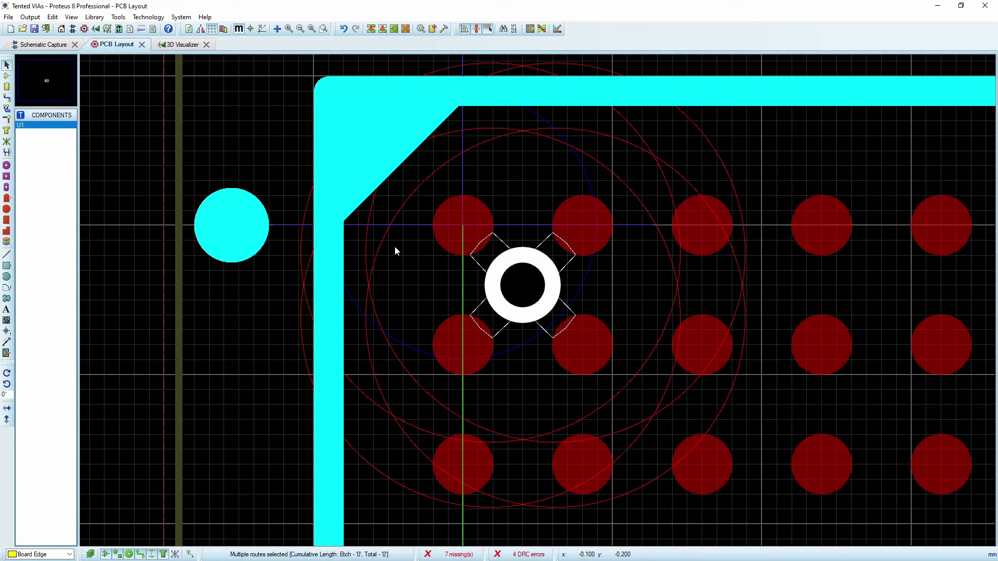
click(7, 119)
click(31, 115)
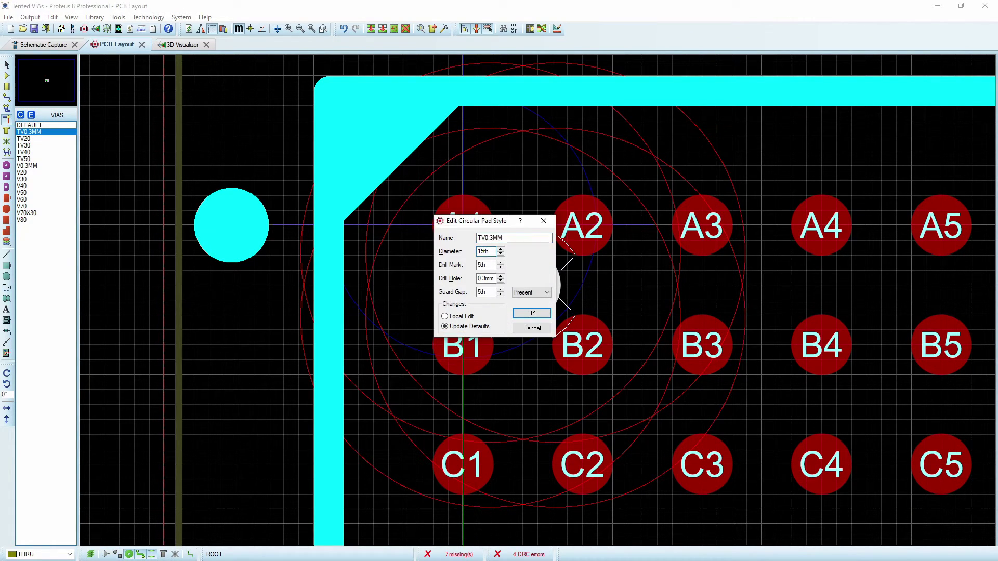
click(531, 313)
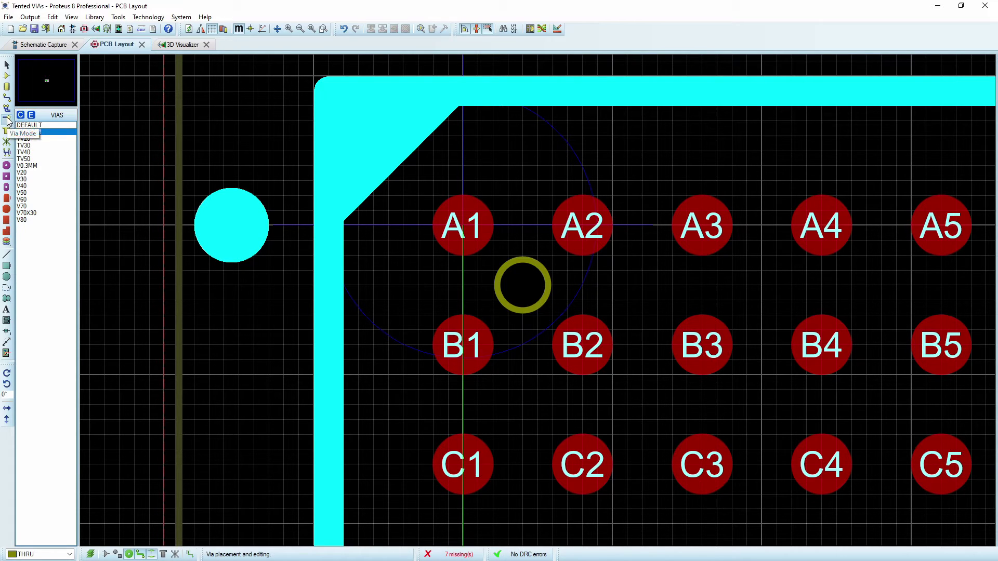
Route a copper track from pad A1 to the first via.
click(7, 97)
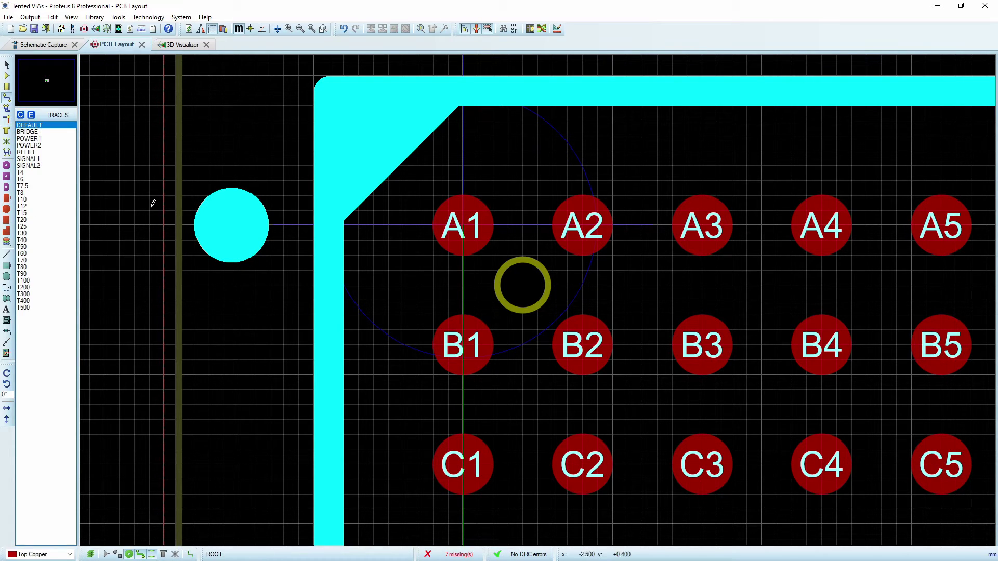
click(473, 224)
click(524, 285)
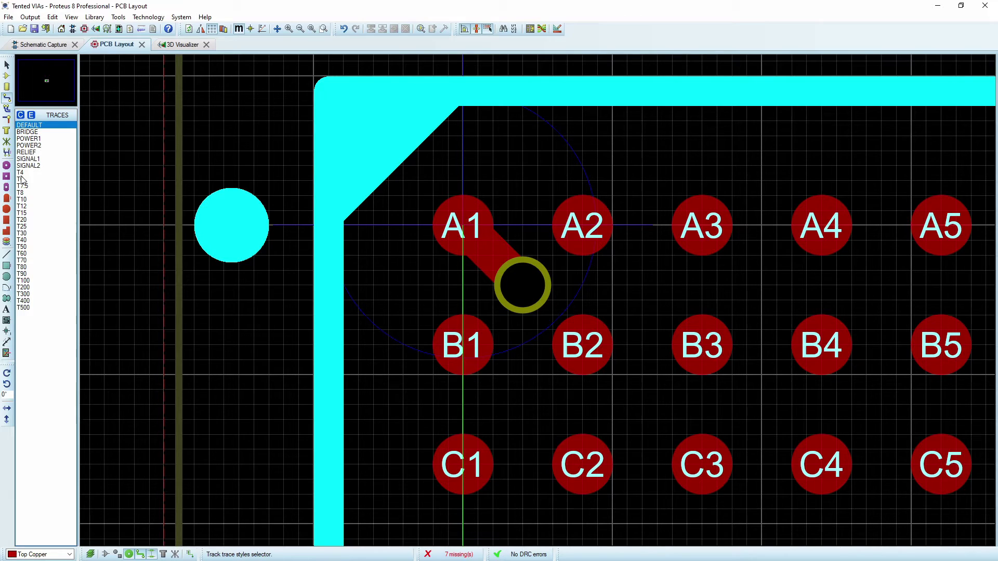
Place seven more TV0.3MM vias in the remaining A–B and B–C pad gaps.
click(7, 119)
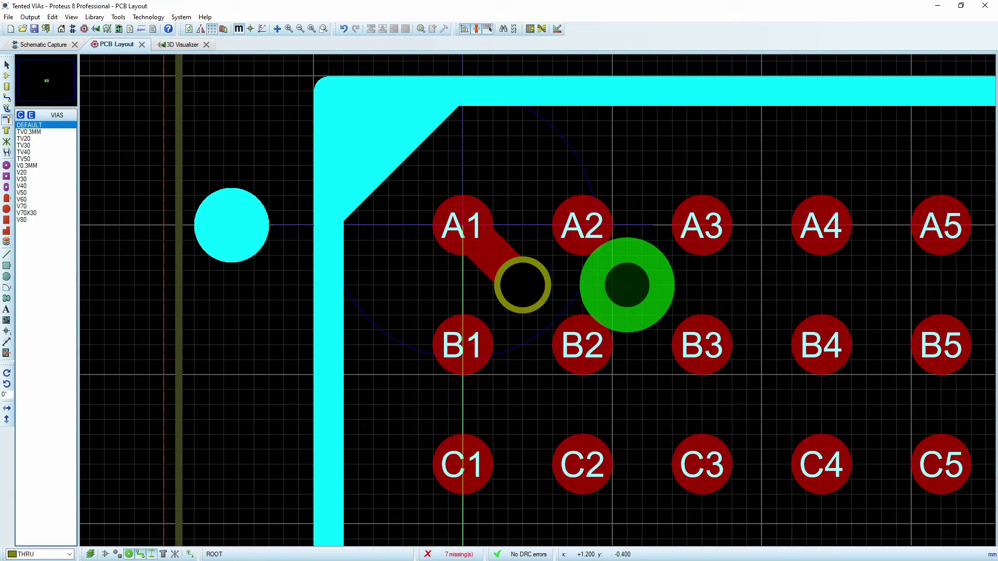
click(29, 132)
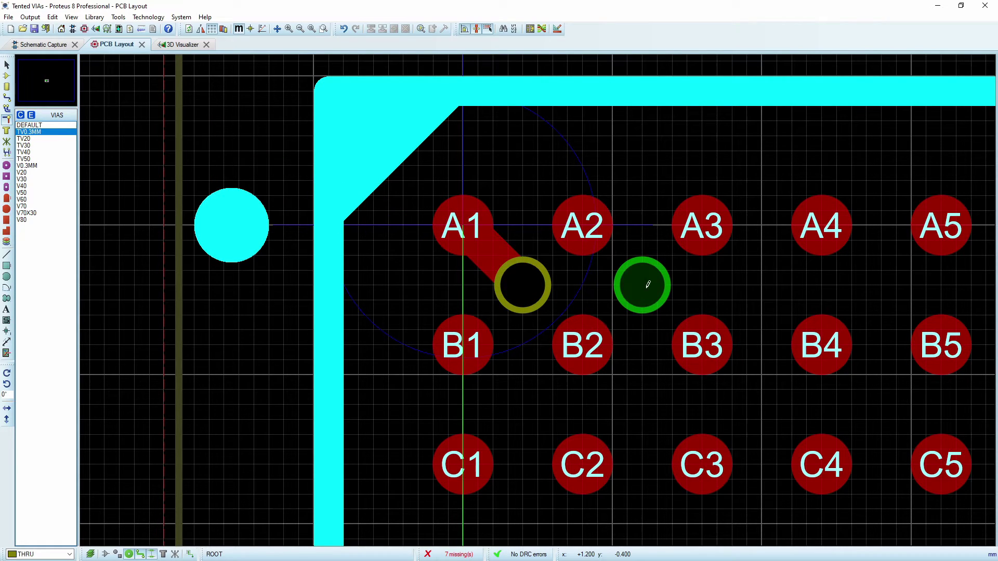
click(643, 285)
click(762, 285)
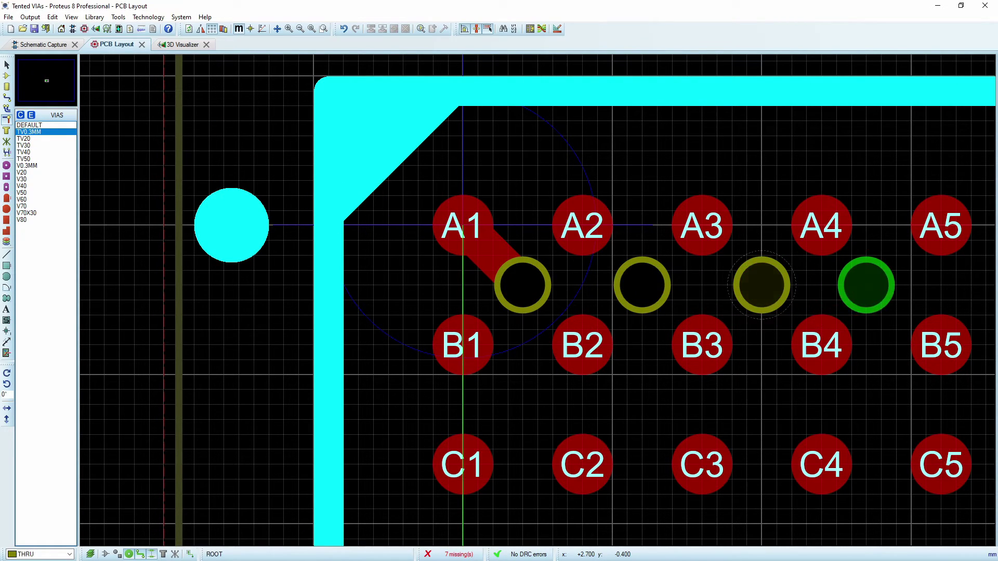
click(881, 285)
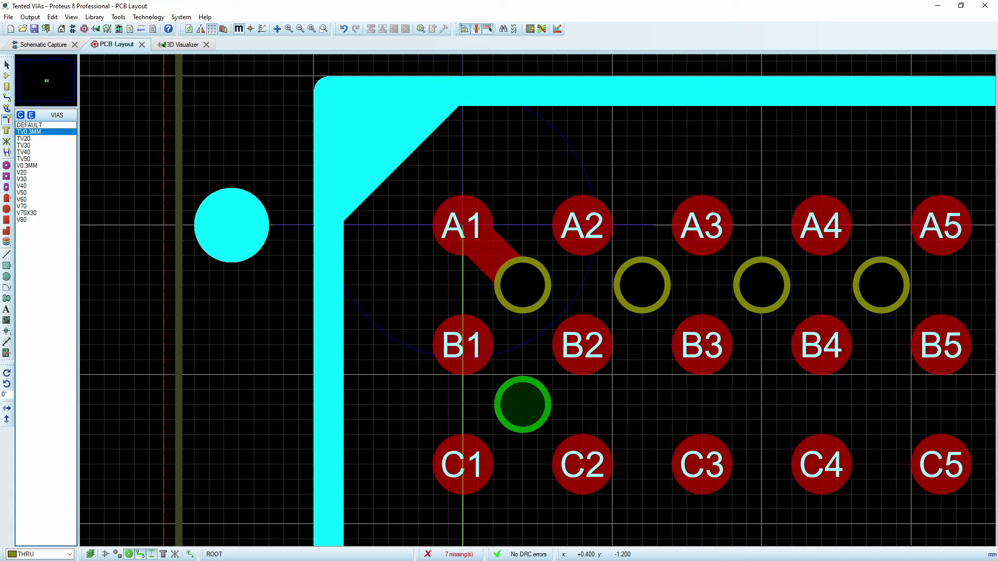
click(522, 405)
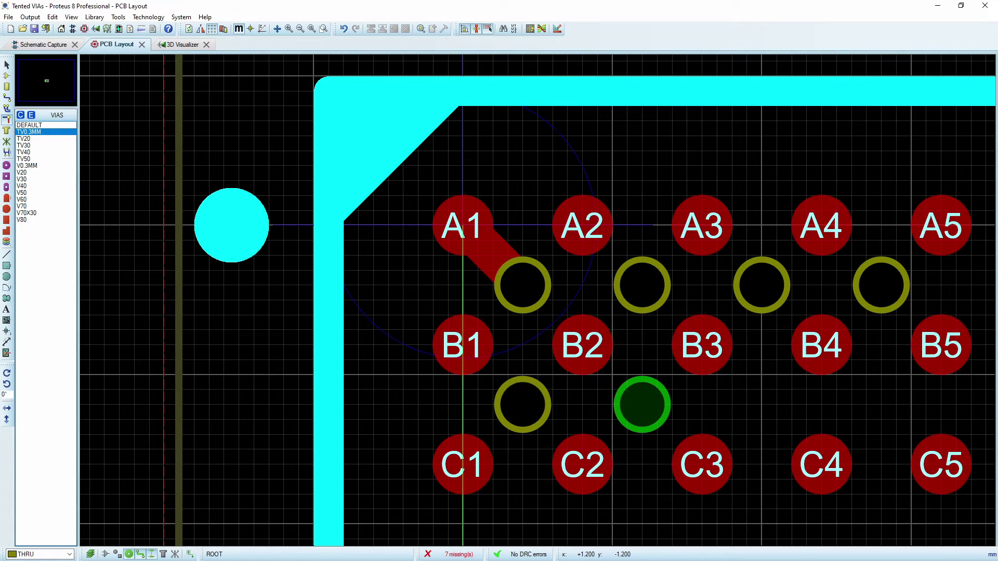
click(642, 405)
click(762, 405)
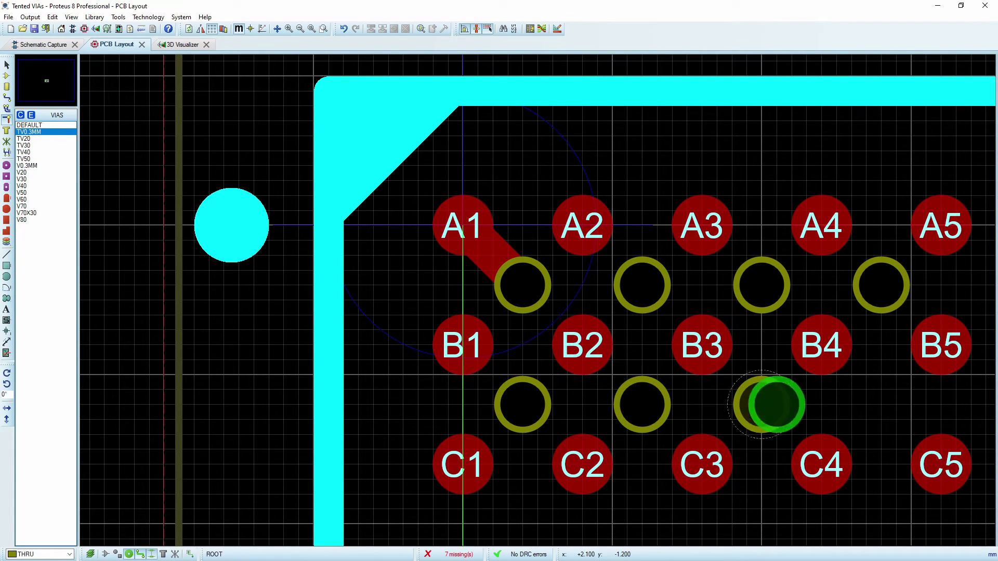
click(881, 404)
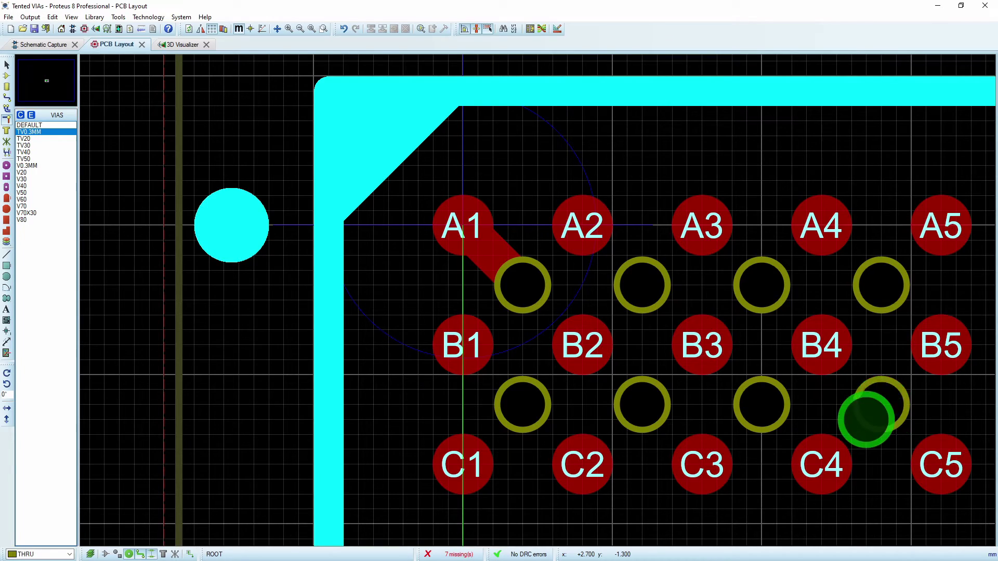
scroll(549, 219, down, 3)
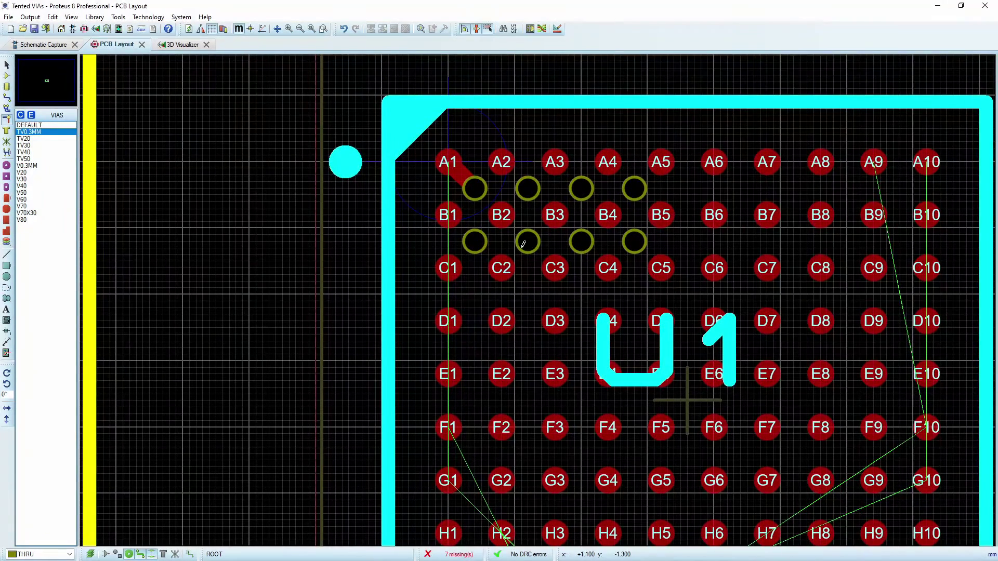
Select the via between B1, B2, C1 and C2, check its context options, then deselect.
key(Escape)
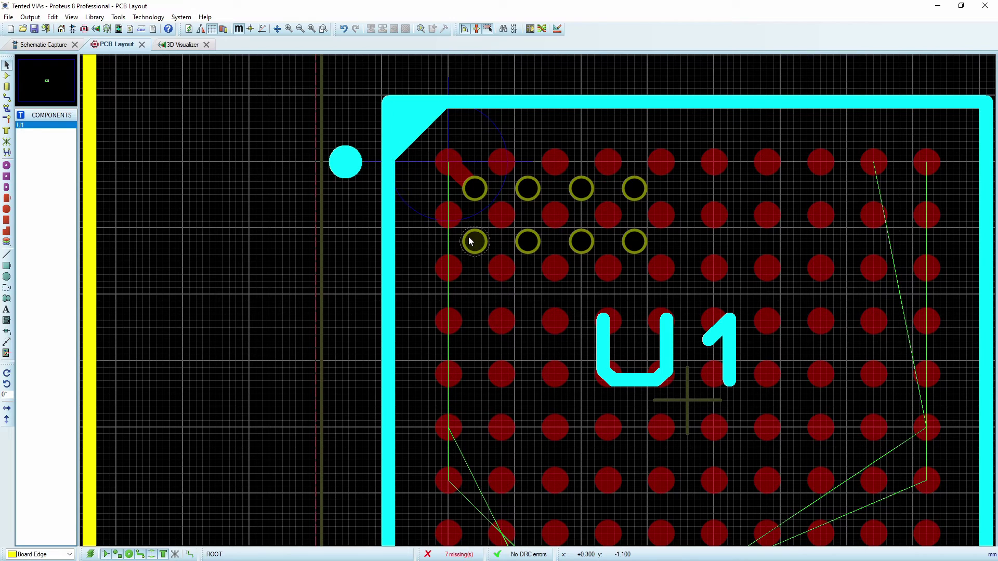
click(473, 243)
right_click(474, 242)
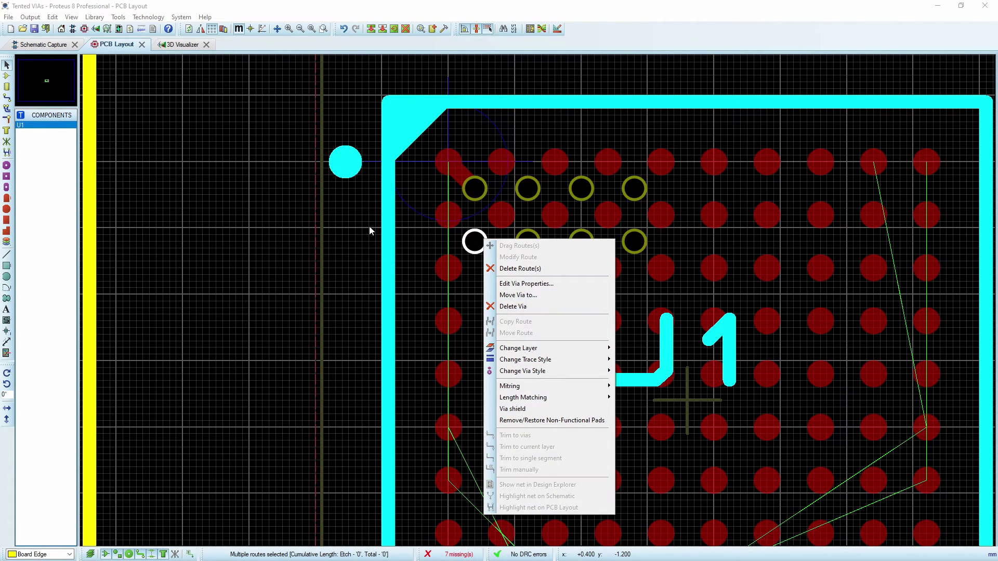
click(323, 213)
scroll(322, 213, down, 1)
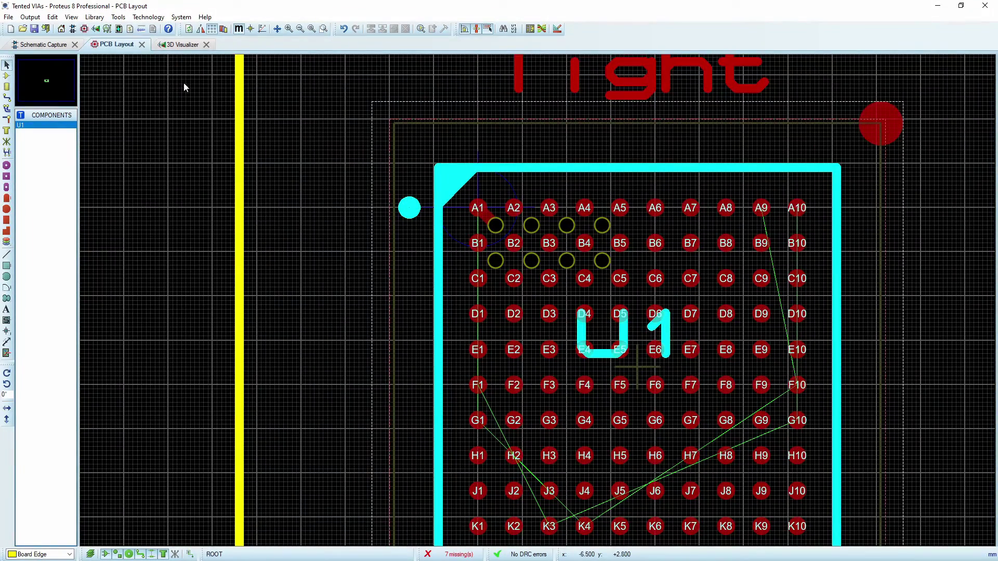
click(190, 45)
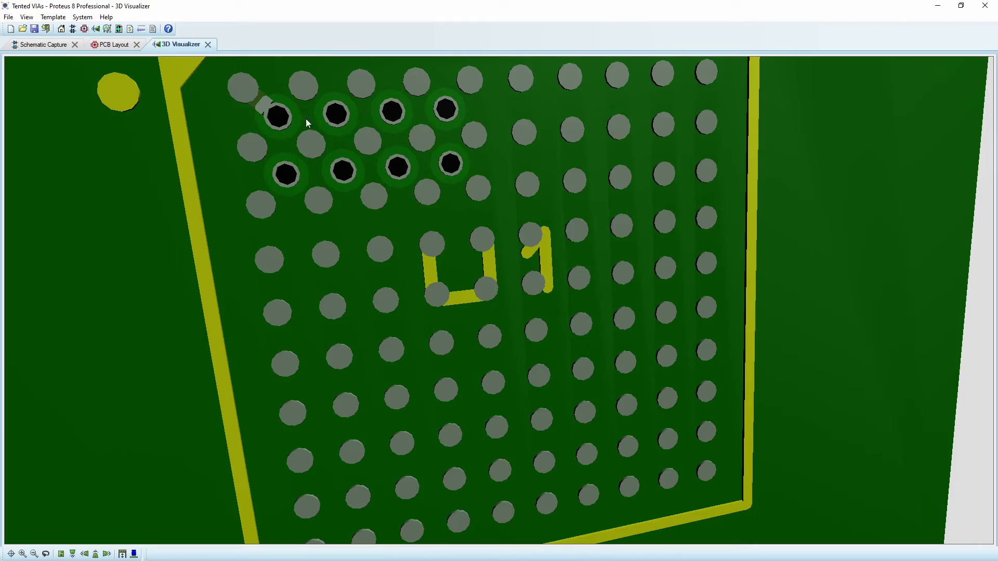
middle_click(399, 292)
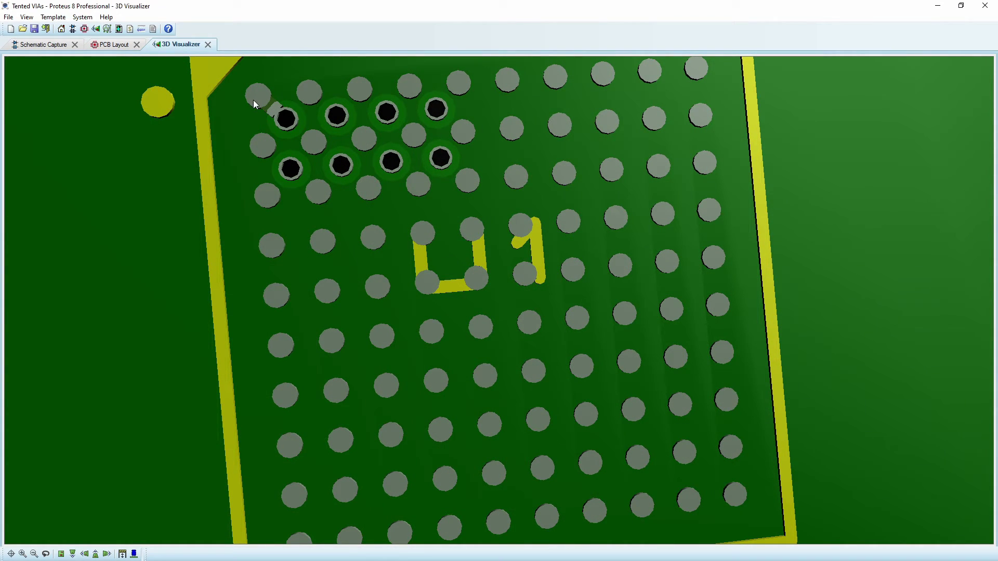
click(110, 45)
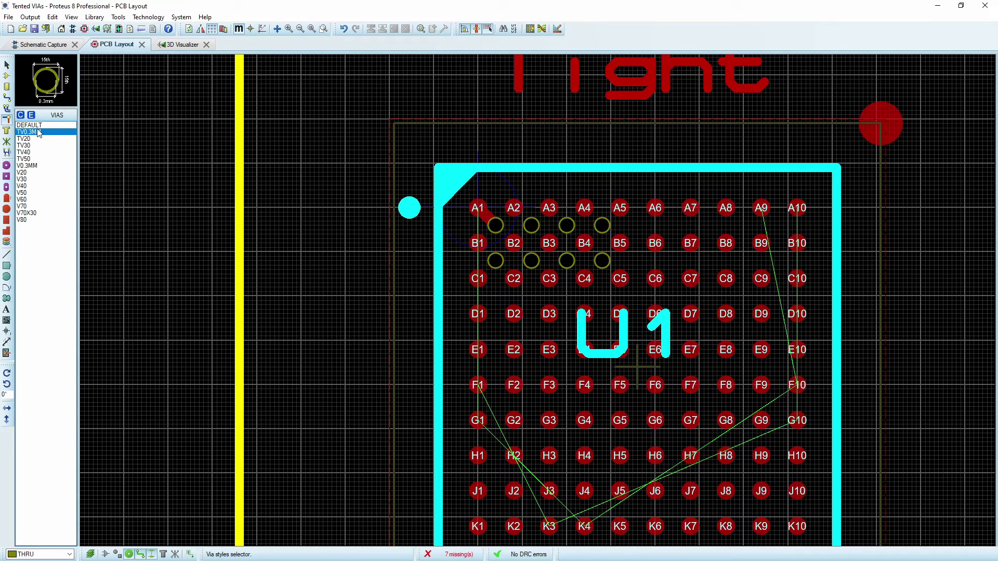
Update the TV0.3MM via style defaults with its guard gap set to Not Present.
click(31, 115)
click(445, 326)
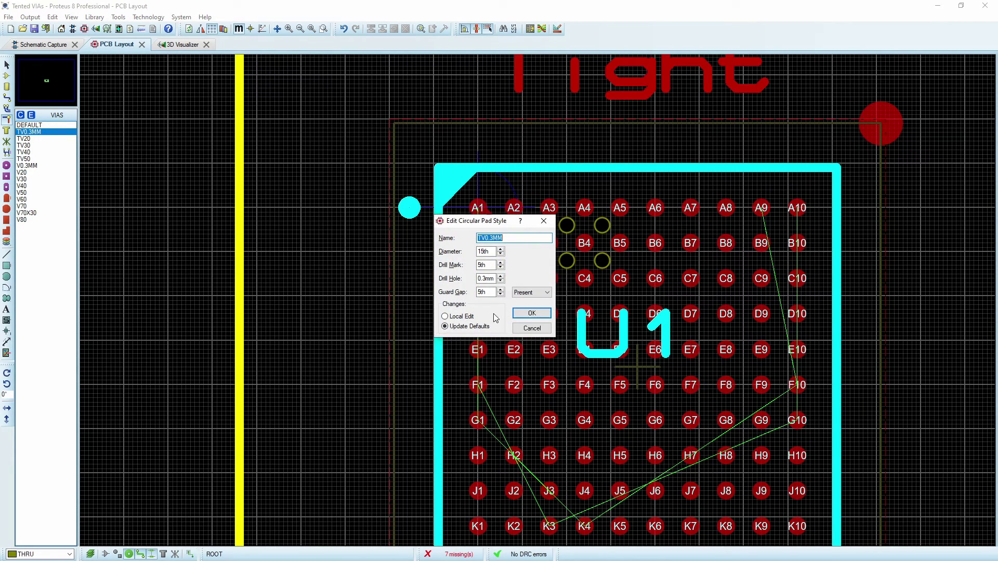
click(533, 295)
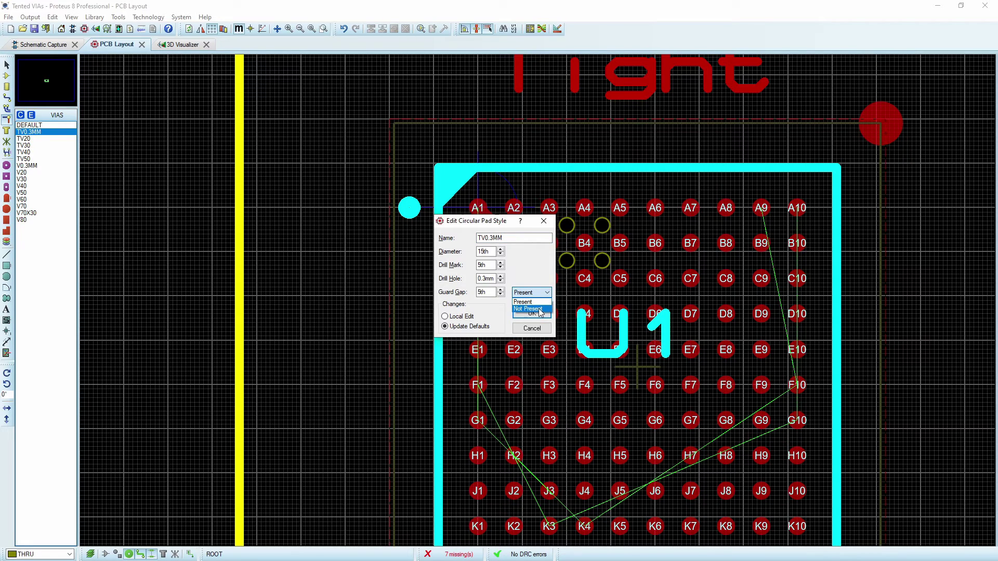
click(540, 310)
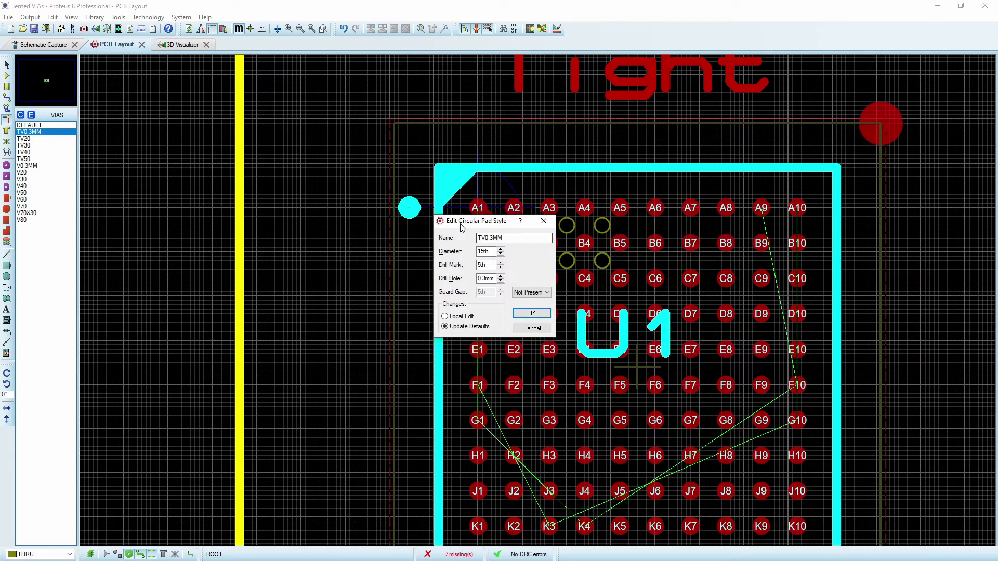
click(532, 313)
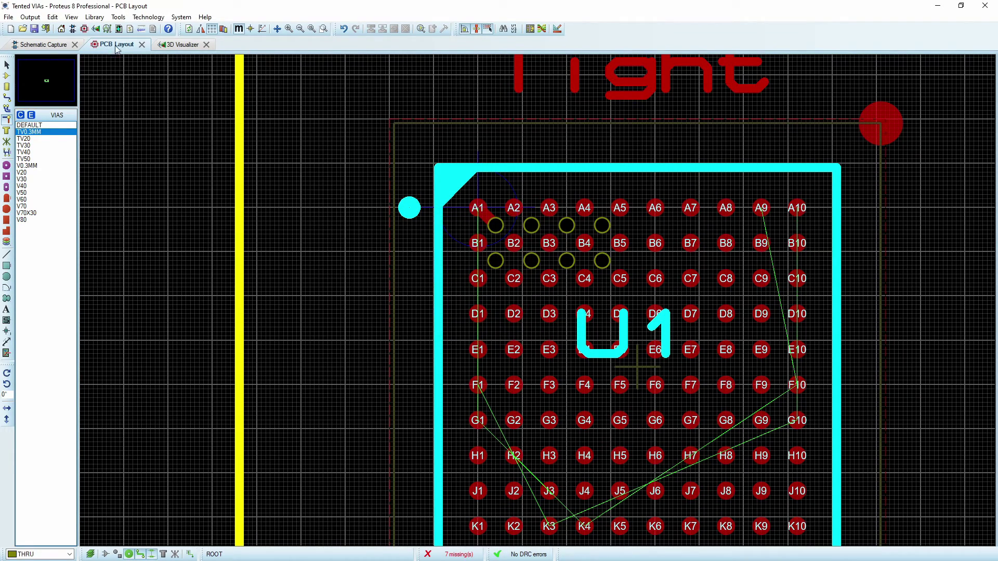
Show the board in the 3D Visualizer and orbit, pan and zoom onto U1's eight-via array.
click(165, 45)
click(234, 101)
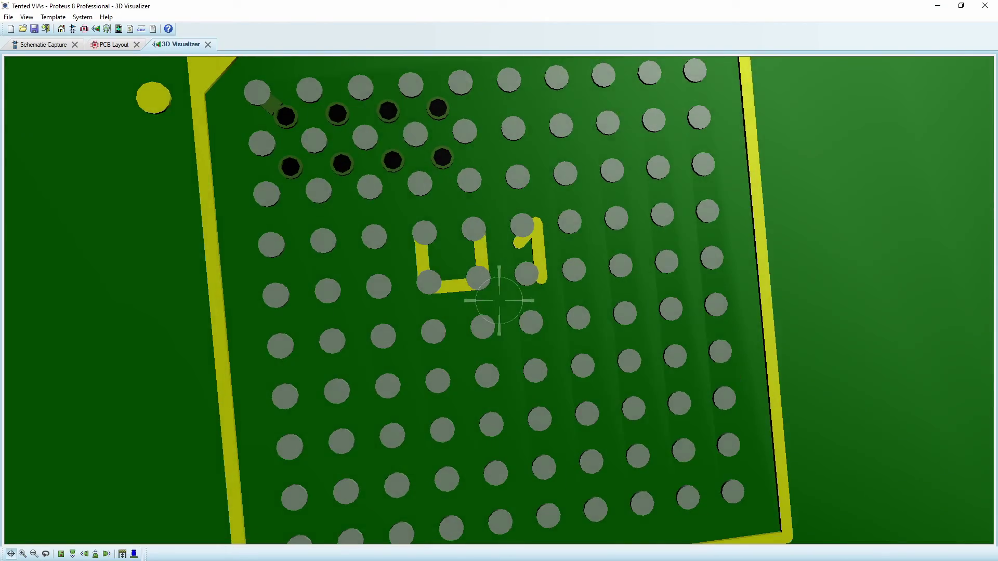
click(498, 300)
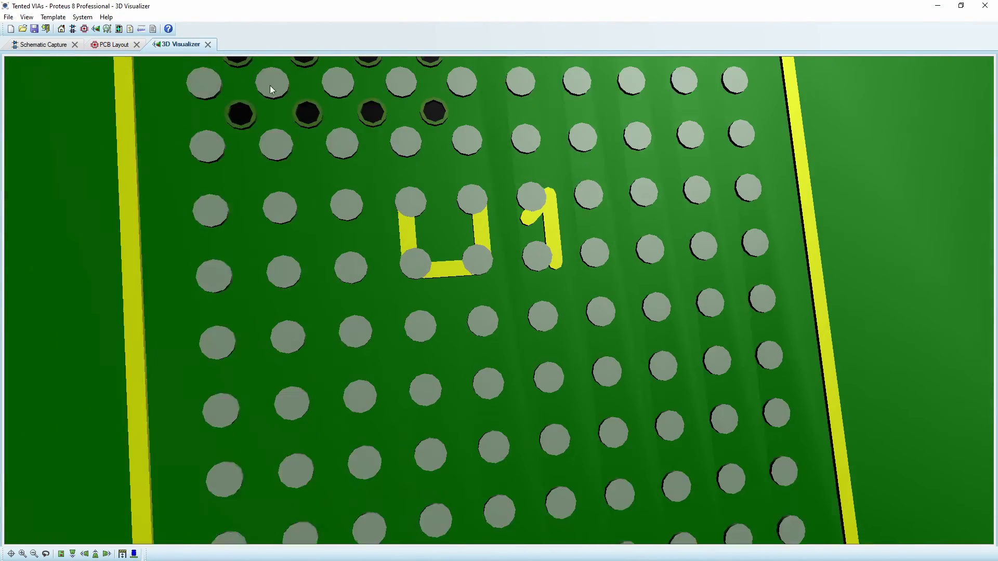
click(270, 85)
click(498, 301)
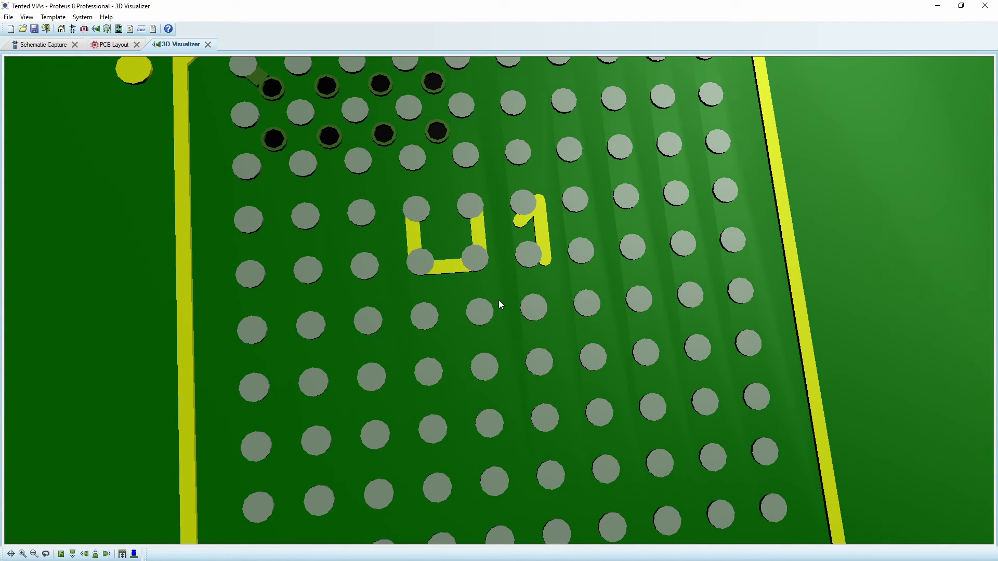
scroll(500, 309, down, 2)
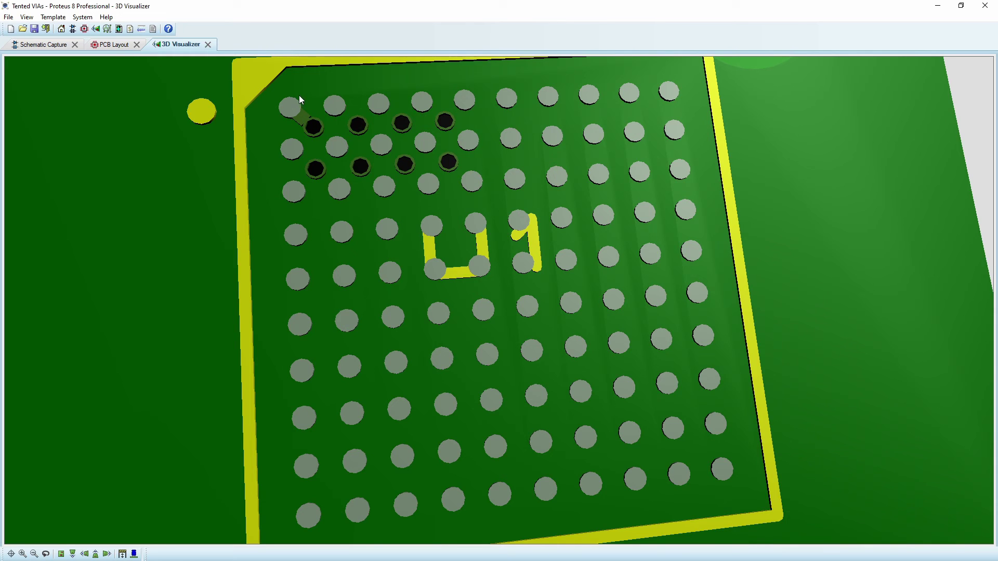
scroll(495, 295, down, 3)
scroll(495, 295, up, 3)
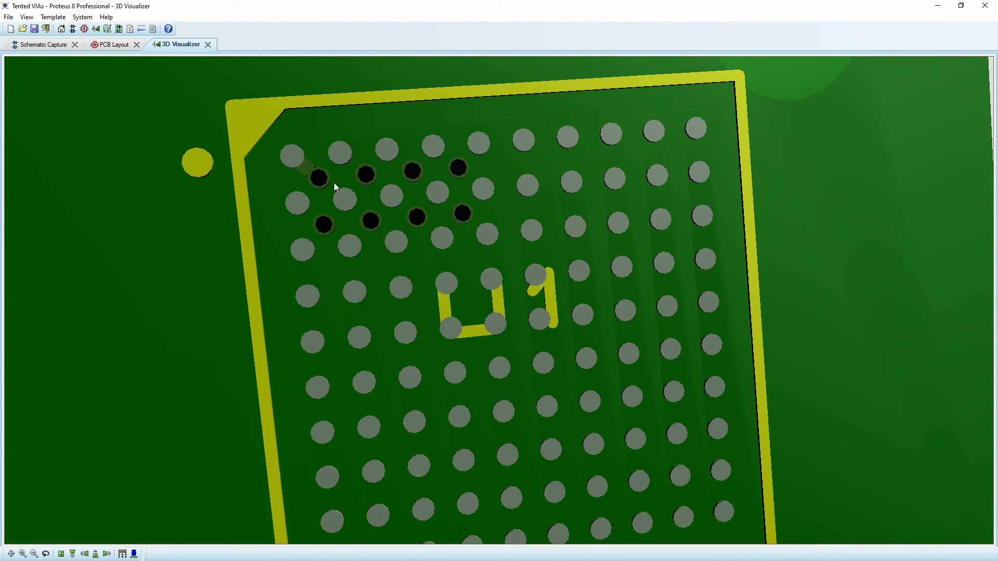
scroll(285, 171, up, 2)
scroll(498, 300, down, 3)
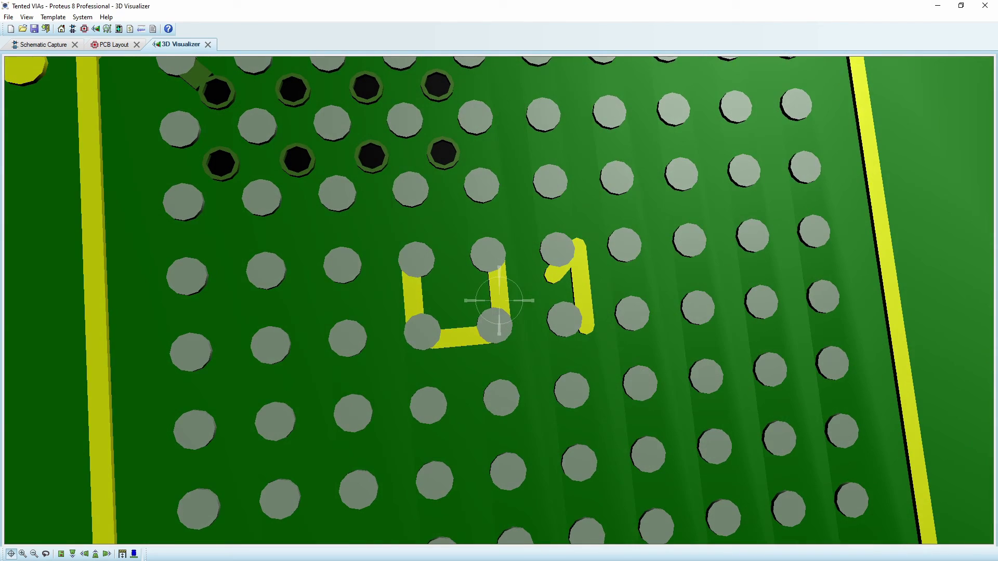
scroll(498, 301, up, 3)
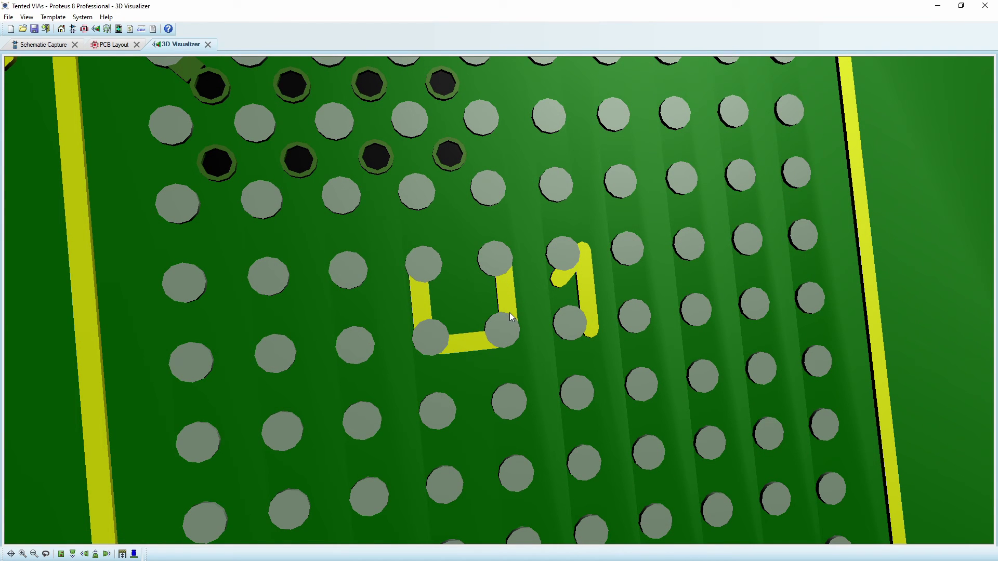